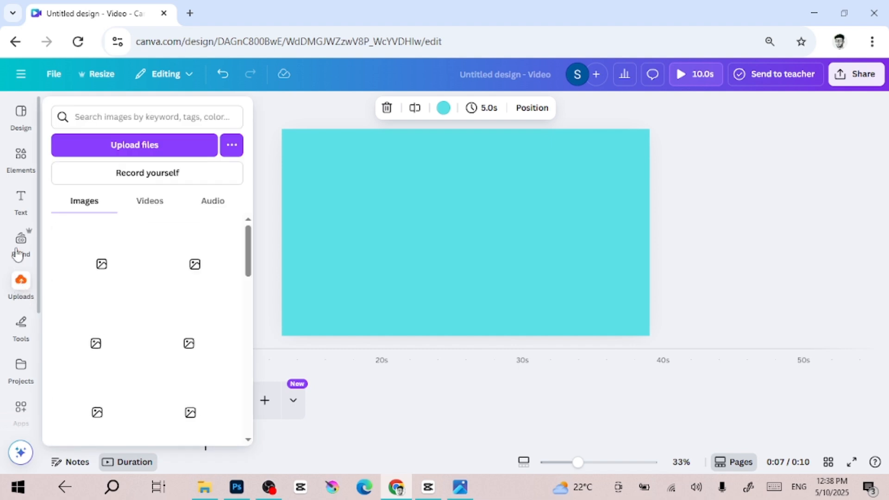
# Add the recently used taco image to the second page, shrink it and centre it on the page.
pyautogui.click(20, 177)
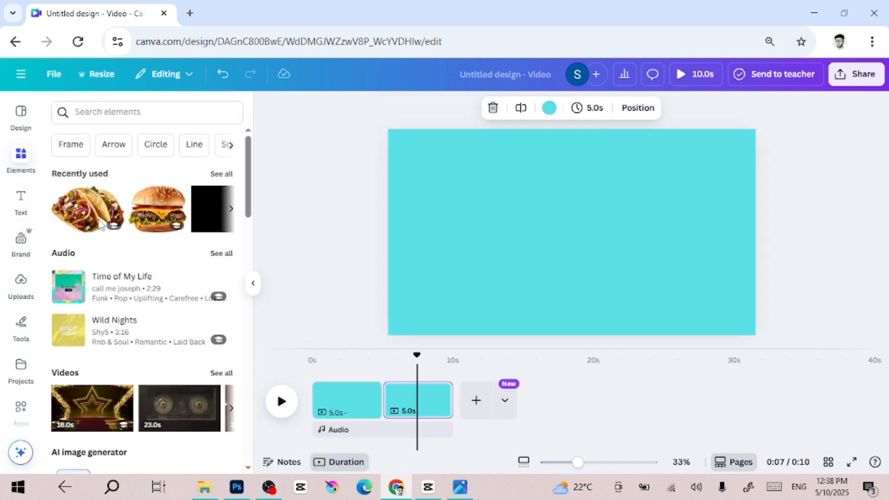
pyautogui.click(89, 211)
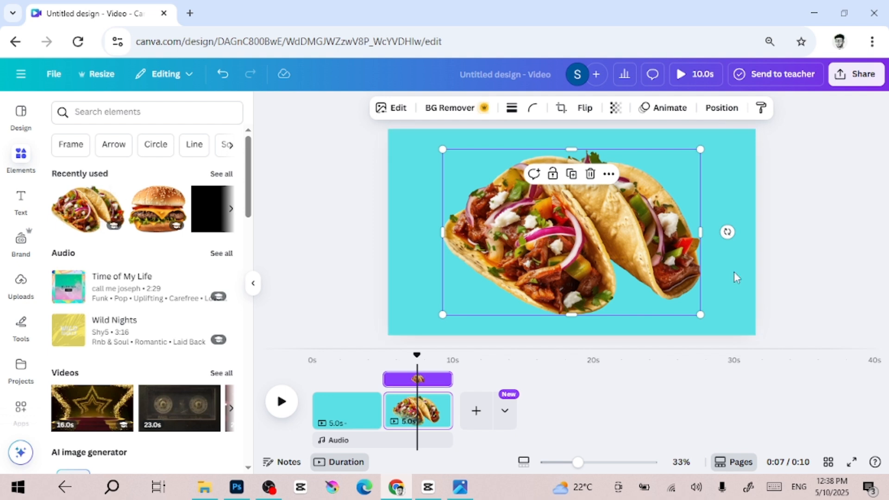
pyautogui.moveTo(700, 314); pyautogui.dragTo(659, 288)
pyautogui.moveTo(554, 237); pyautogui.dragTo(571, 241)
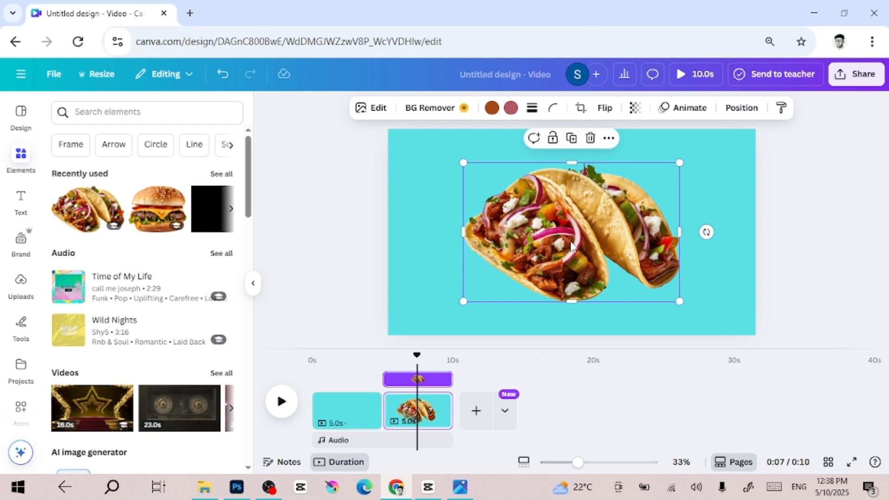
pyautogui.click(349, 261)
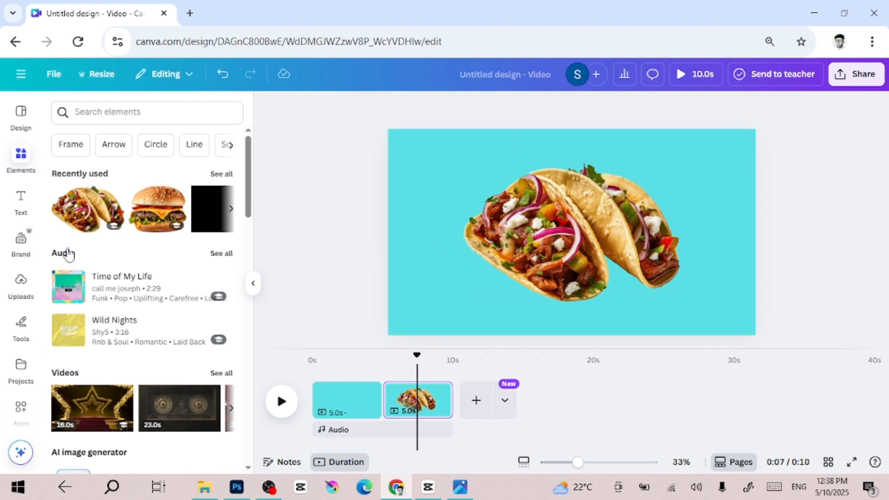
# Add a heading reading "TACO" over the taco image and select it.
pyautogui.click(24, 199)
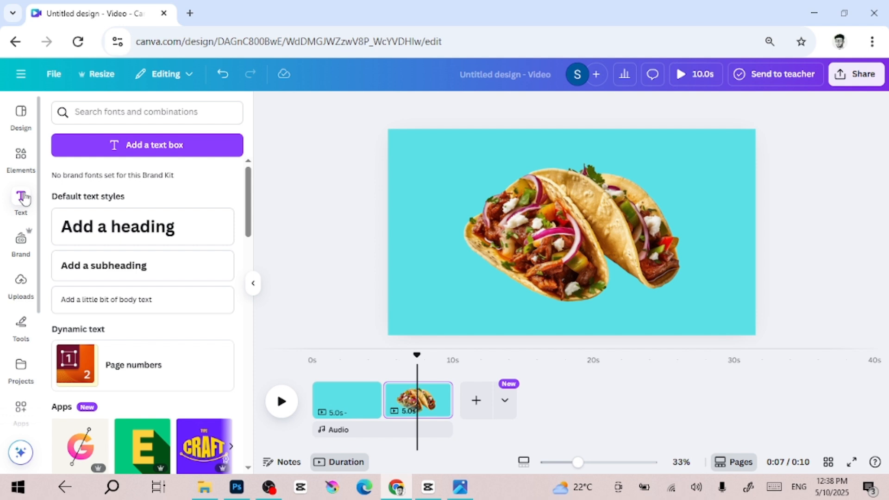
pyautogui.click(144, 229)
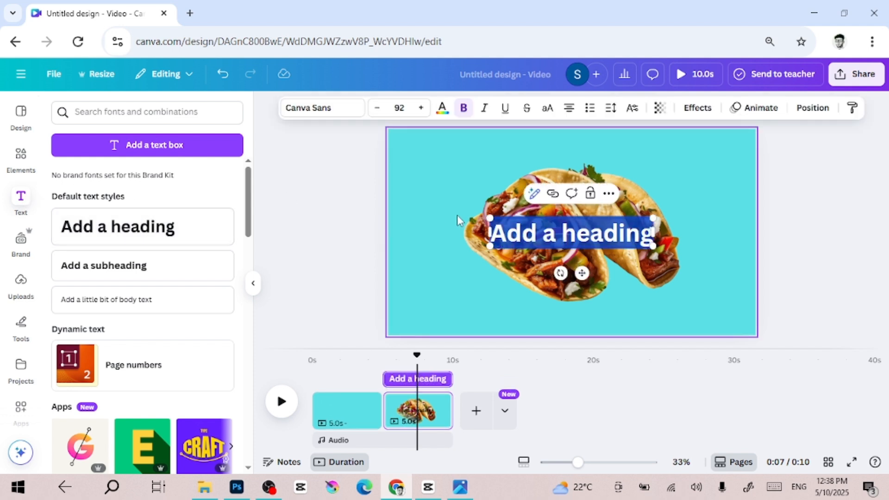
pyautogui.write('TACO')
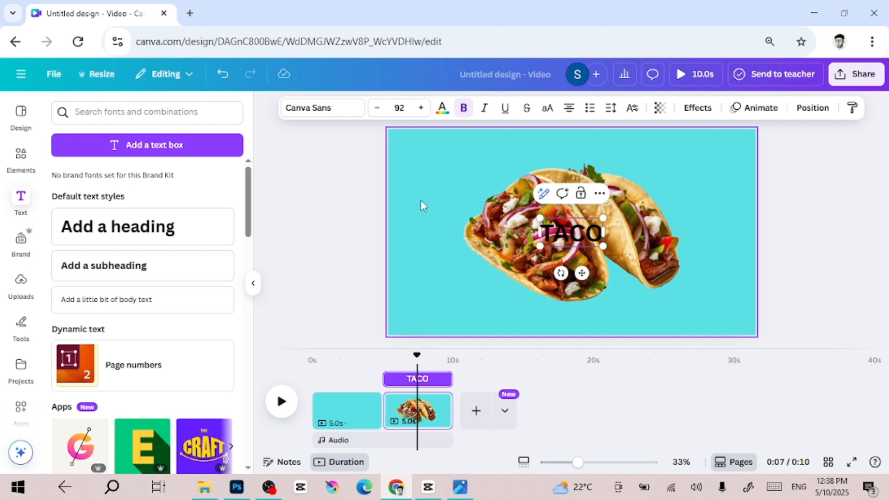
pyautogui.click(328, 228)
pyautogui.click(582, 237)
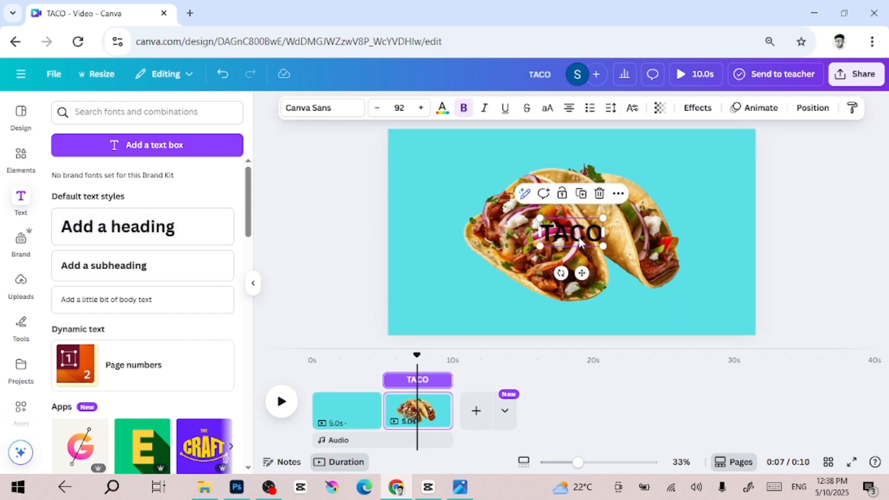
# Change the TACO heading's font to Phatt and its text colour to white.
pyautogui.click(329, 108)
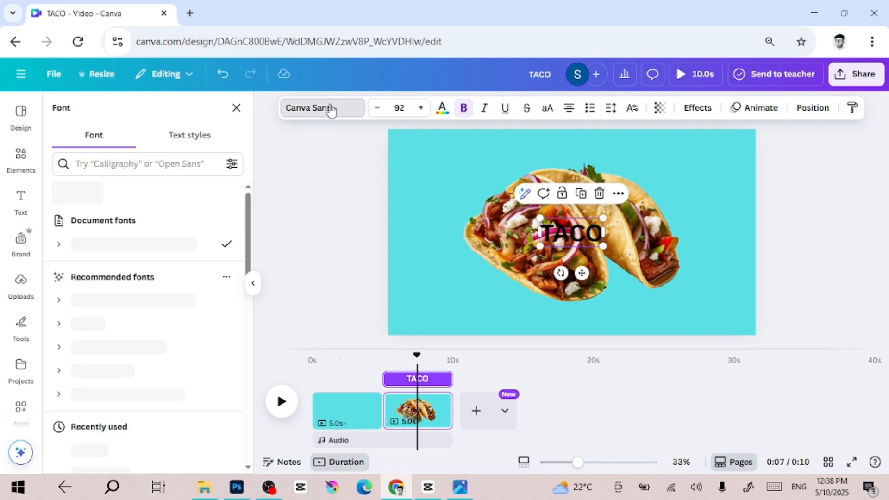
pyautogui.scroll(-2, 176, 283)
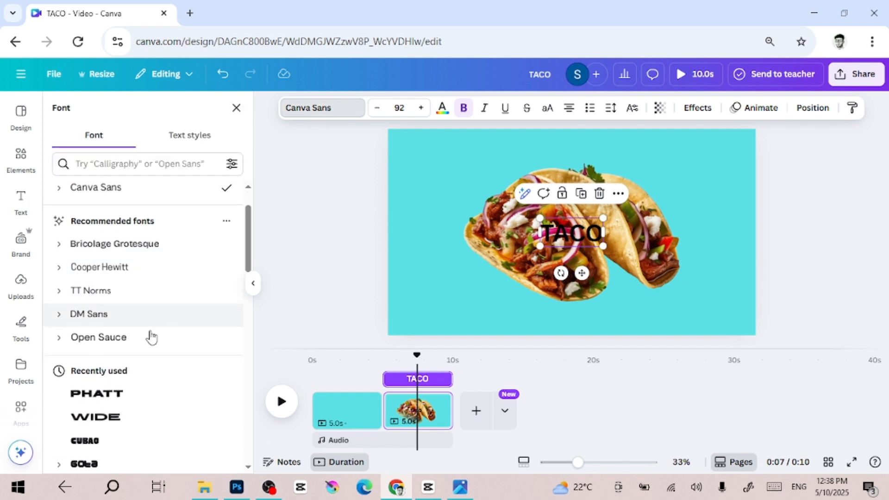
pyautogui.click(133, 397)
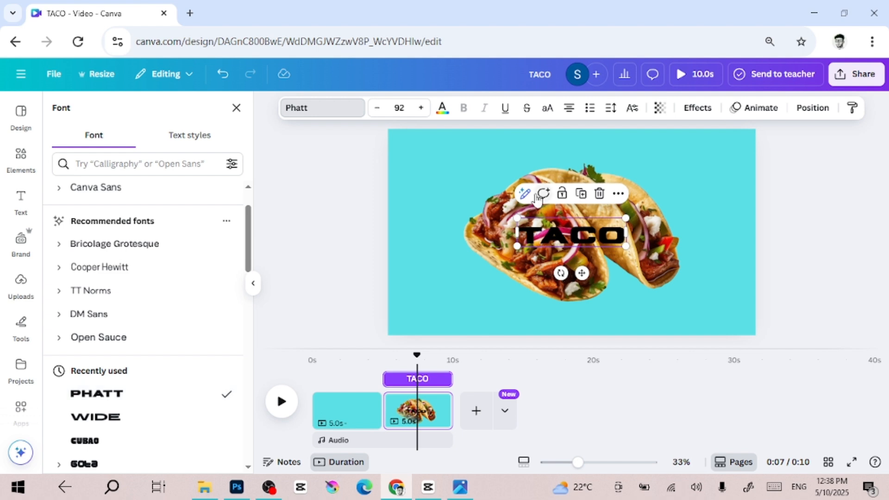
pyautogui.click(445, 115)
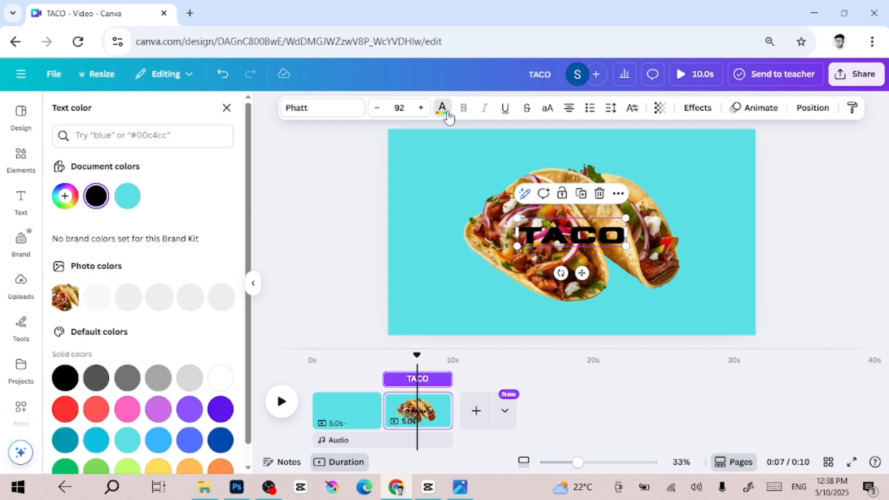
pyautogui.click(221, 375)
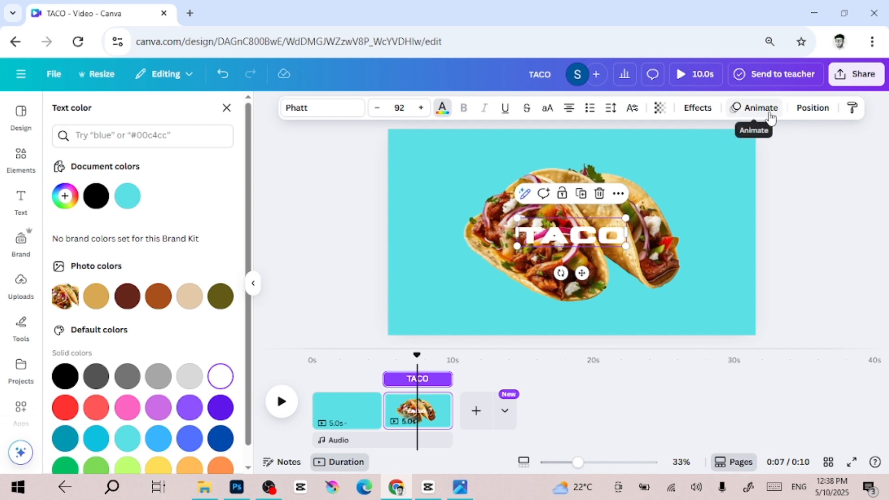
# Apply the Lift effect to the TACO heading with intensity 100.
pyautogui.click(699, 111)
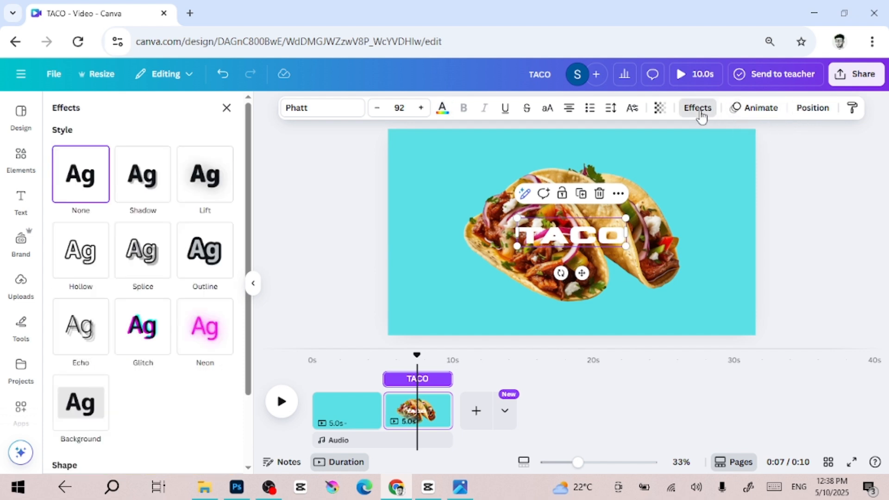
pyautogui.click(208, 187)
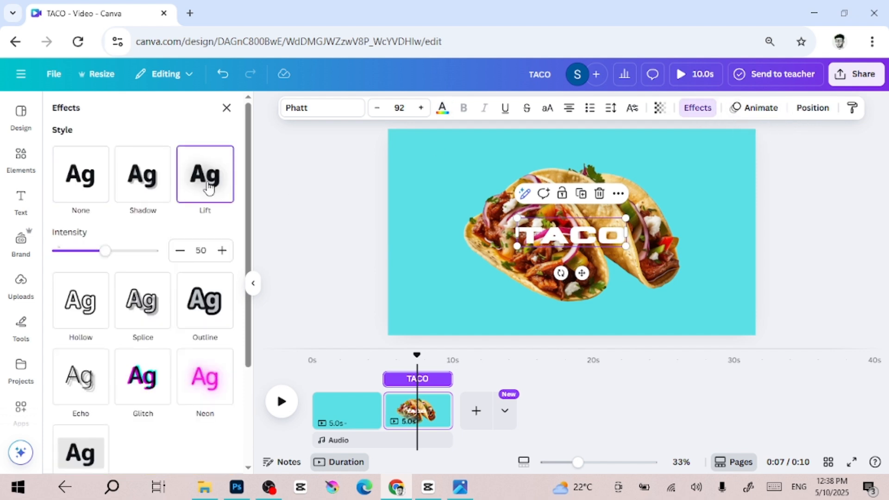
pyautogui.moveTo(110, 256); pyautogui.dragTo(157, 254)
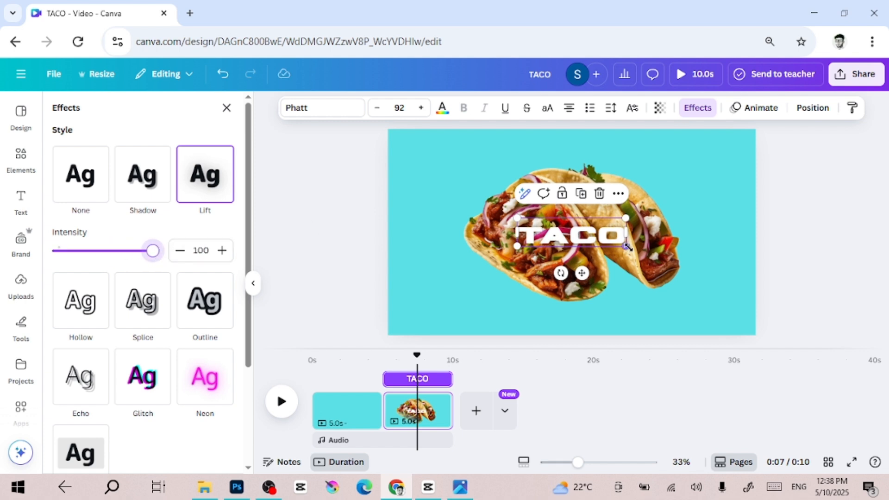
# Enlarge the TACO heading to font size 184 and centre it across the taco image.
pyautogui.moveTo(626, 246); pyautogui.dragTo(801, 245)
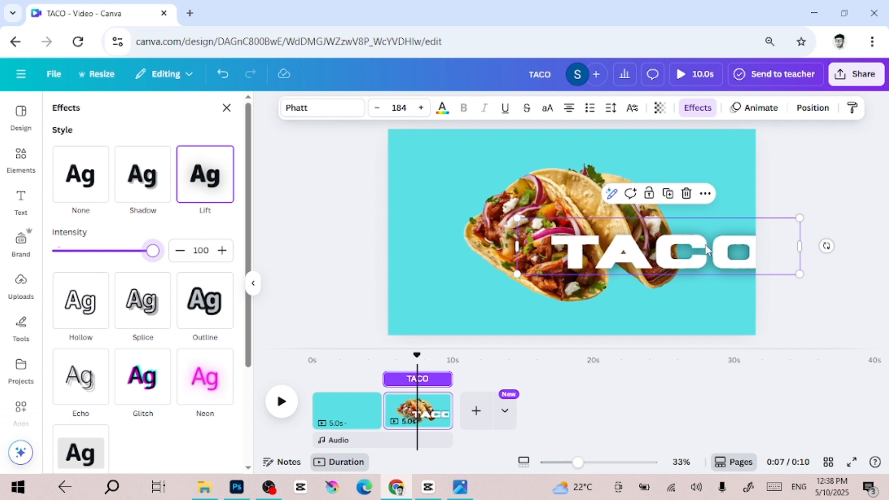
pyautogui.scroll(-2, 706, 248)
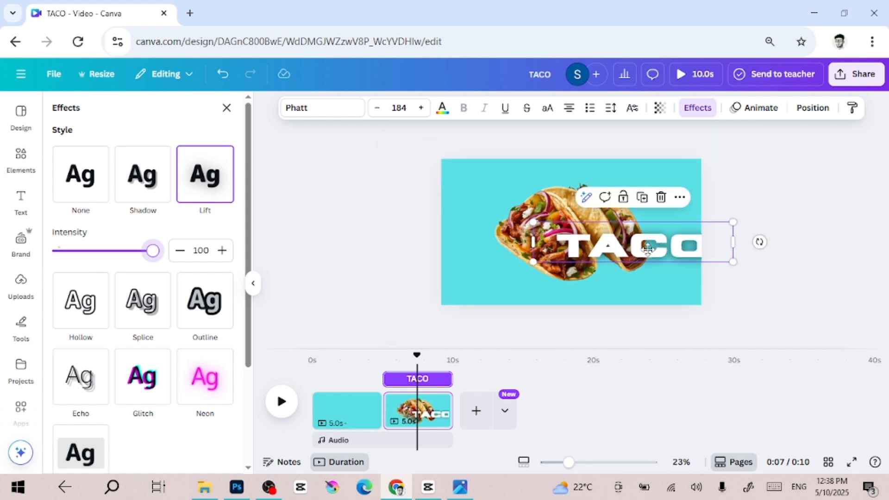
pyautogui.moveTo(647, 249); pyautogui.dragTo(597, 260)
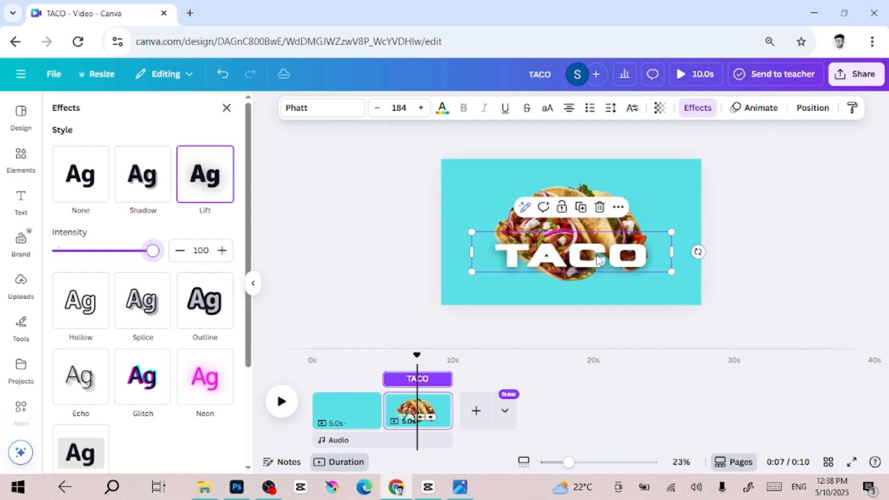
# Add a second heading reading "VEGGIE" below the TACO heading.
pyautogui.click(21, 202)
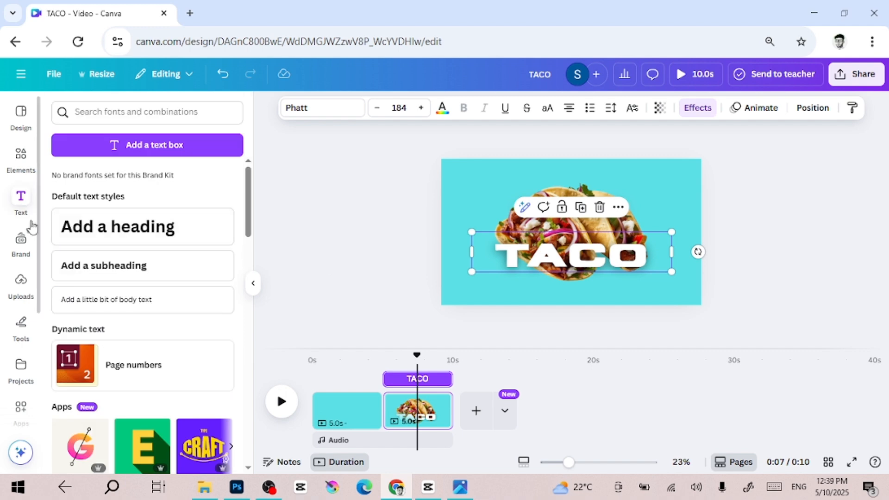
pyautogui.click(19, 208)
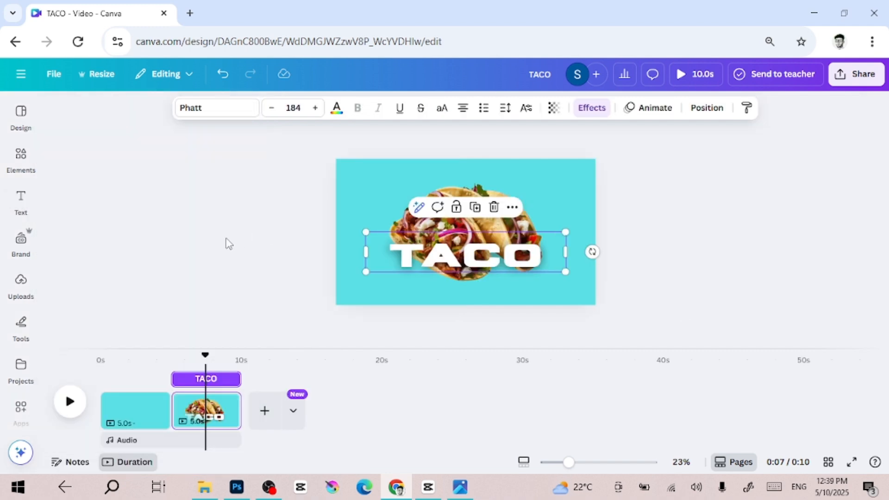
pyautogui.click(21, 202)
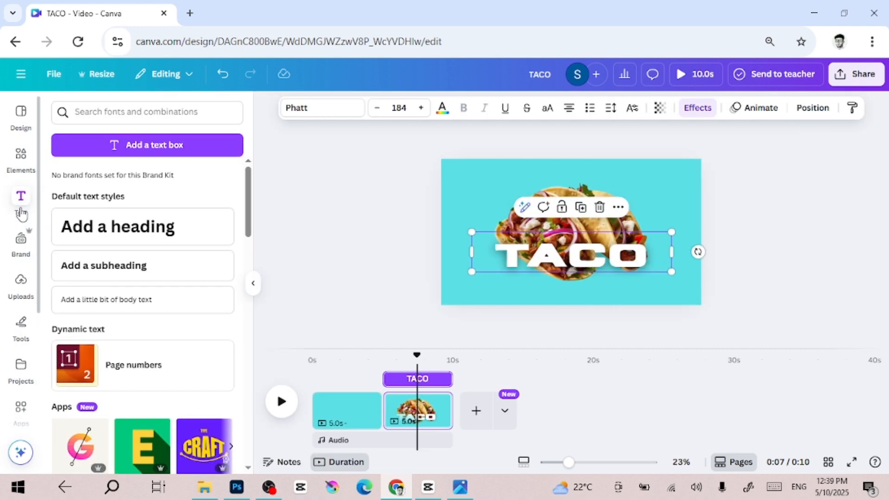
pyautogui.click(99, 233)
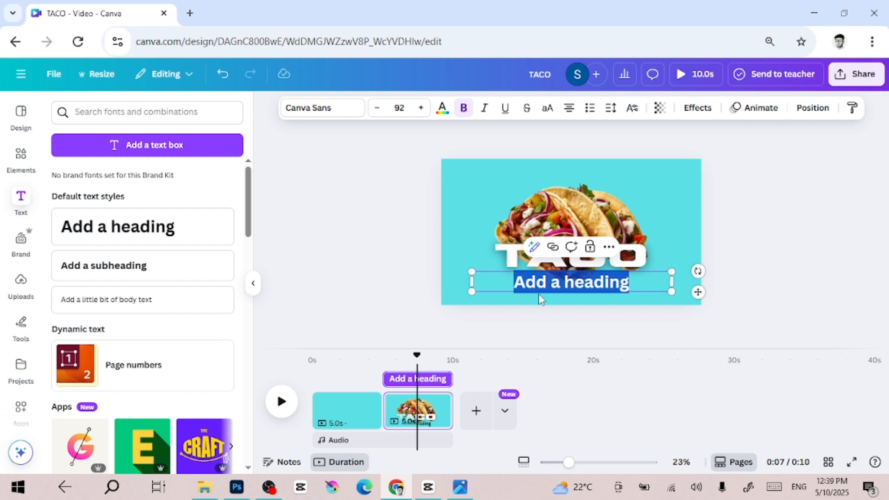
pyautogui.write('VEGGIE')
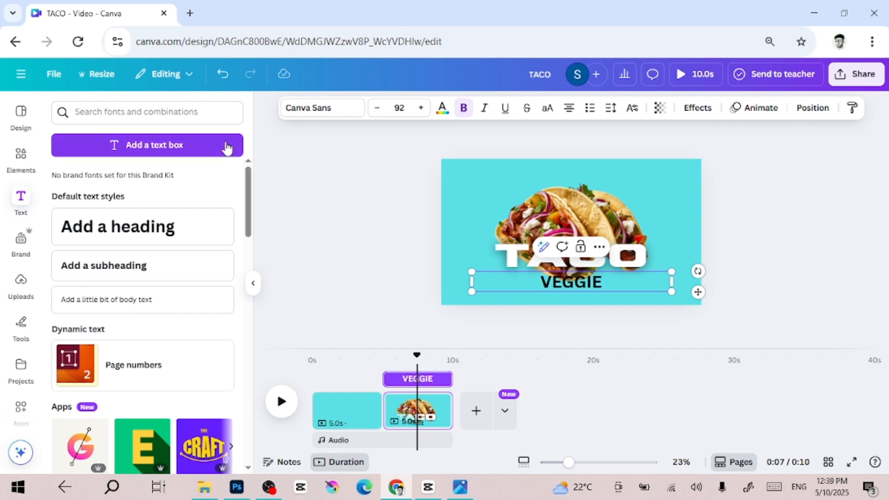
# Copy the TACO heading's style and paste it onto the VEGGIE heading.
pyautogui.click(624, 264)
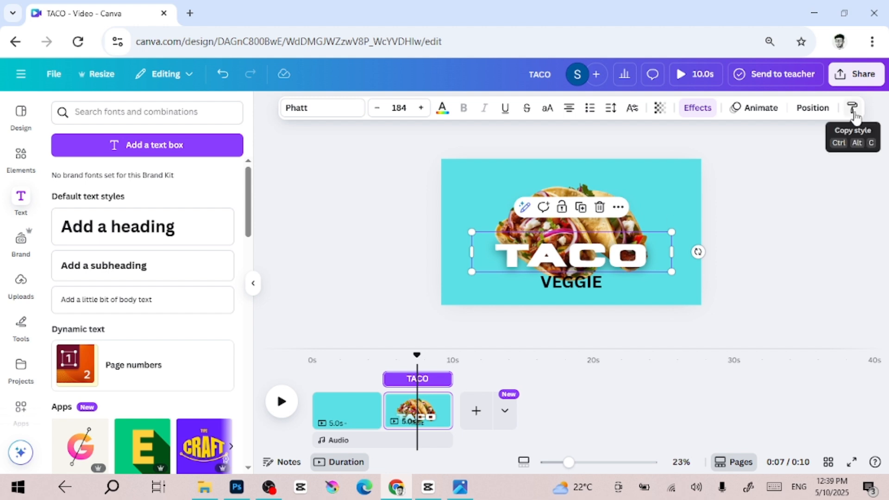
pyautogui.click(853, 111)
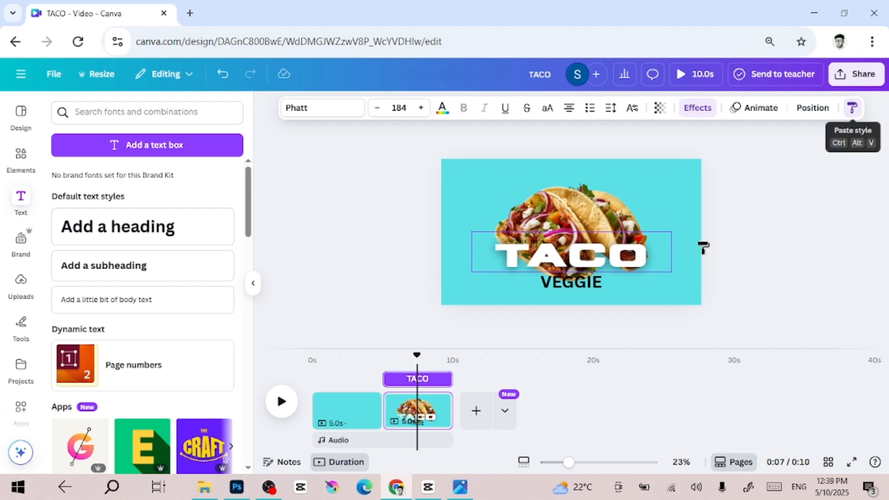
pyautogui.click(591, 292)
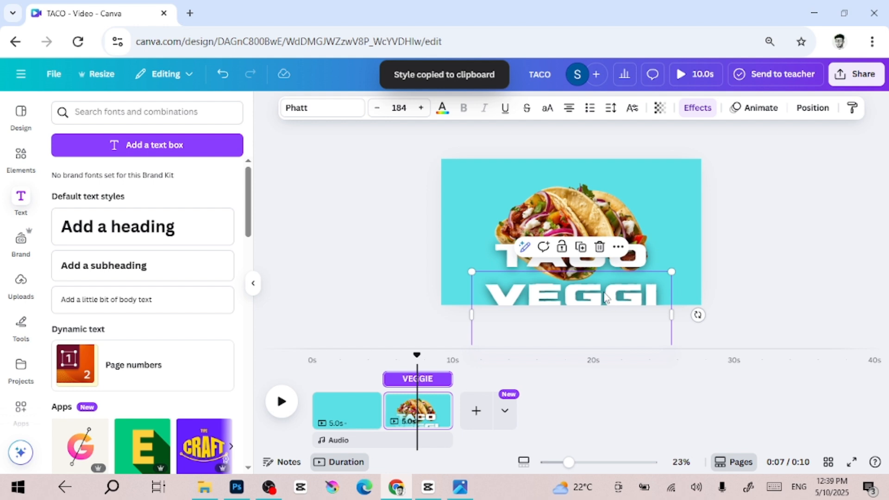
# Widen the VEGGIE text box and move it down below the page's bottom edge.
pyautogui.scroll(3, 751, 259)
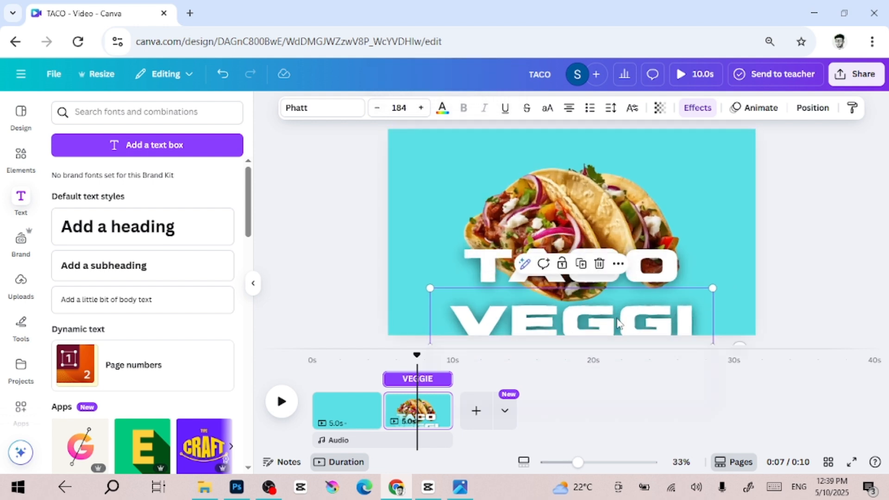
pyautogui.scroll(-3, 653, 316)
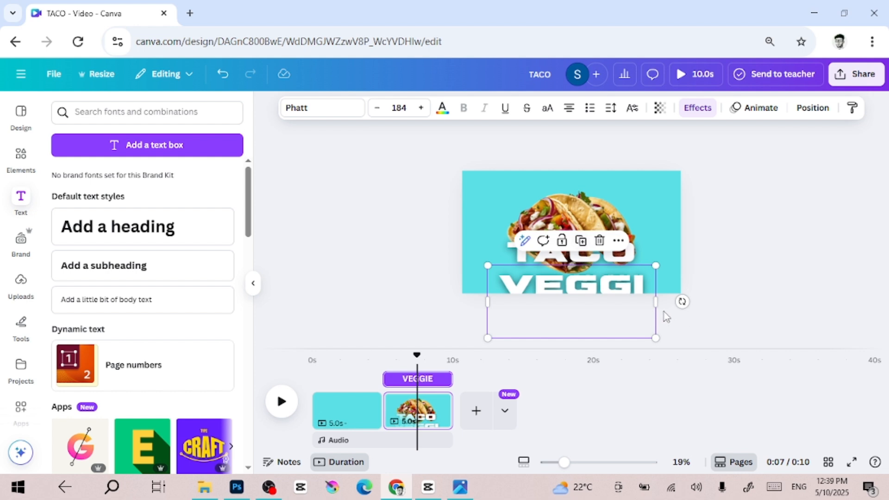
pyautogui.moveTo(657, 304); pyautogui.dragTo(816, 286)
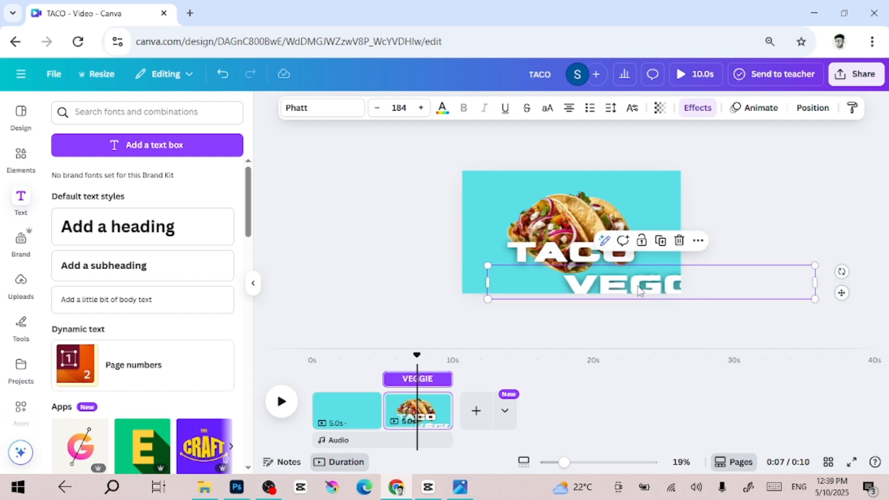
pyautogui.moveTo(638, 290); pyautogui.dragTo(588, 302)
pyautogui.scroll(1, 589, 305)
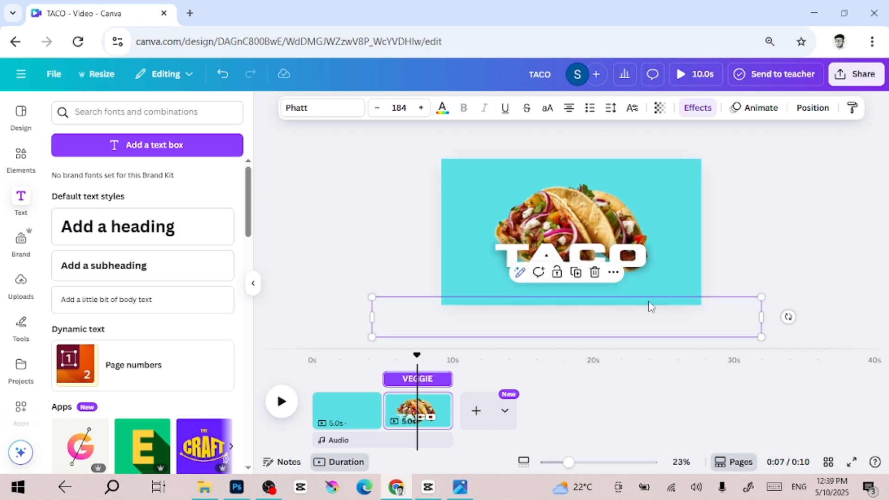
pyautogui.click(816, 202)
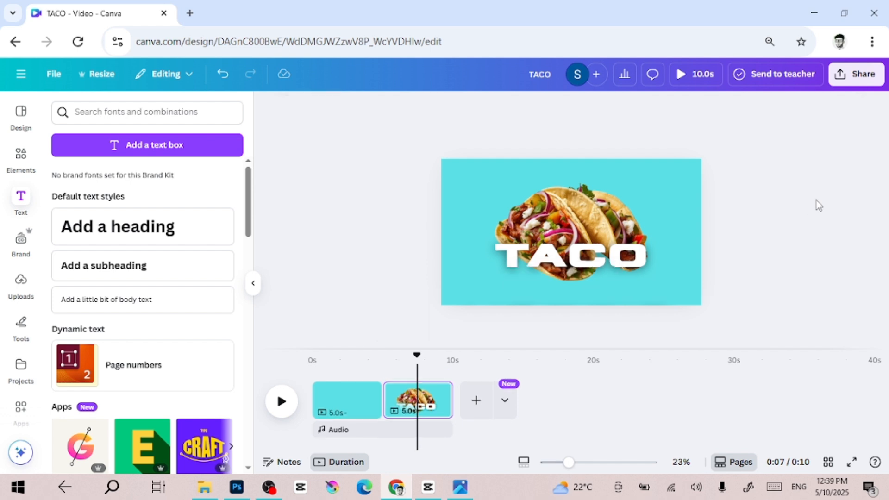
# Move the TACO heading down below the page's bottom edge.
pyautogui.click(590, 273)
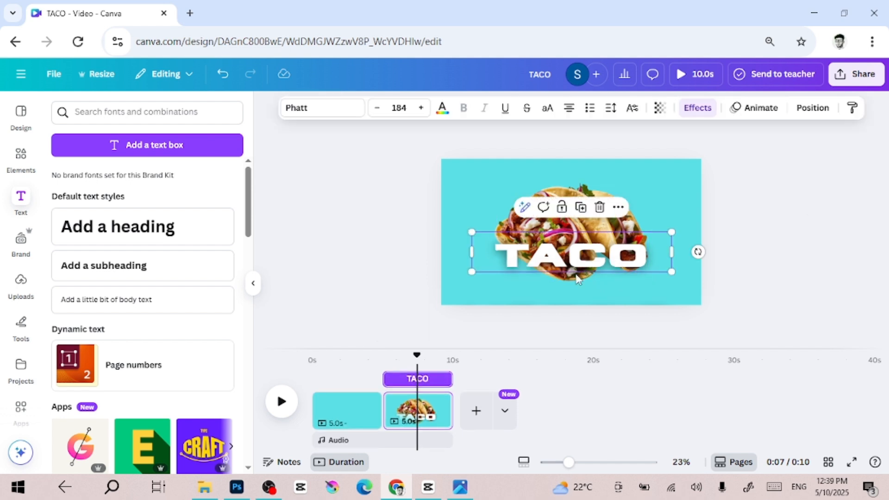
pyautogui.moveTo(577, 277); pyautogui.dragTo(583, 329)
pyautogui.click(796, 321)
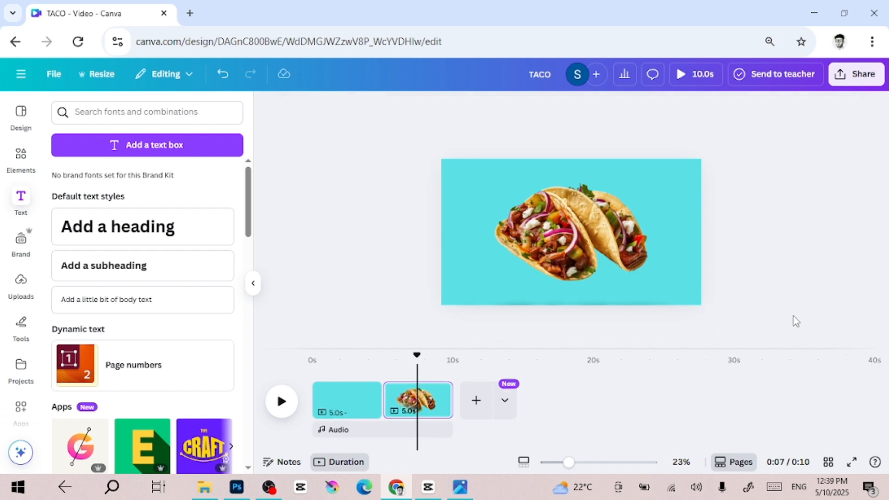
# Duplicate the second page containing the taco image.
pyautogui.click(438, 400)
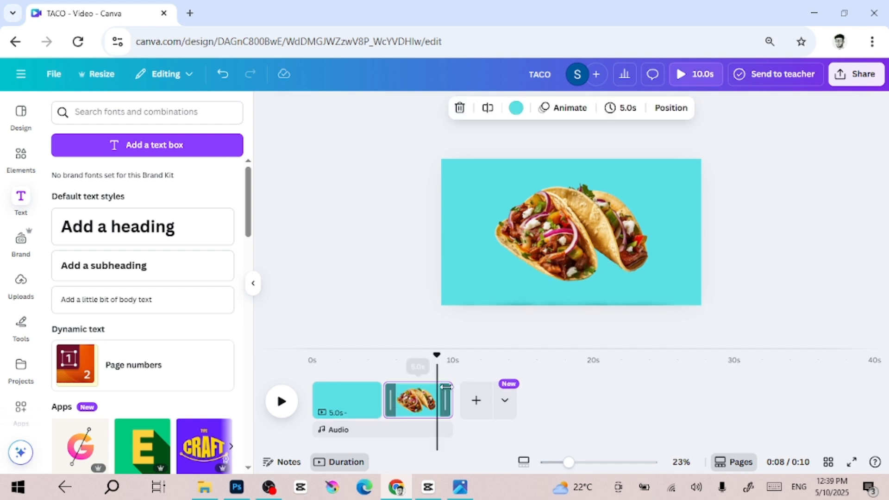
pyautogui.click(437, 392)
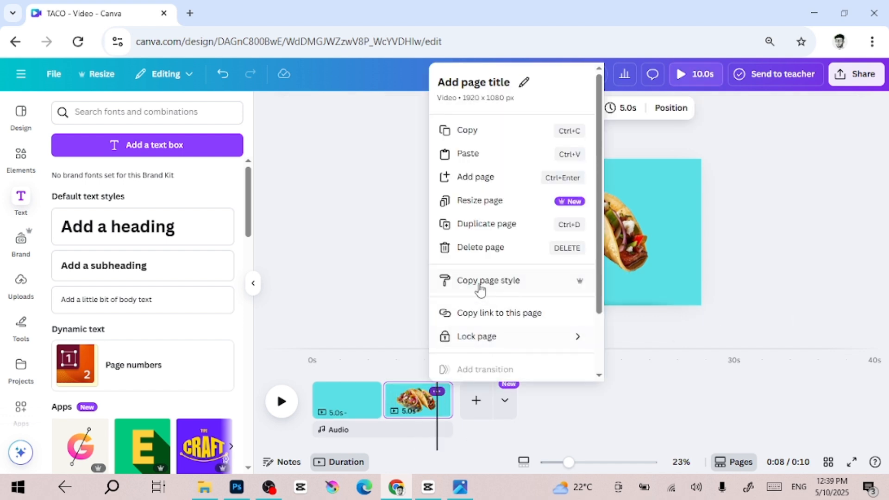
pyautogui.click(481, 231)
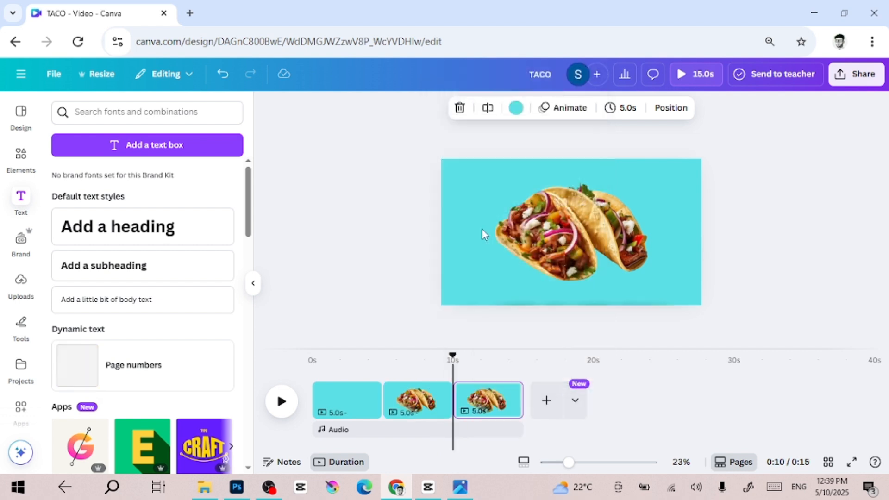
# On the new third page, enlarge the taco image and shift it so it fills the page's right side.
pyautogui.click(495, 414)
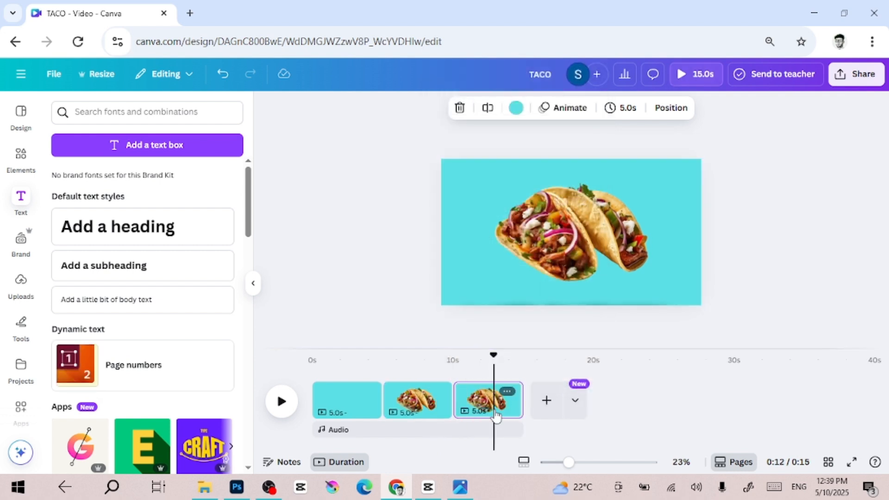
pyautogui.click(556, 280)
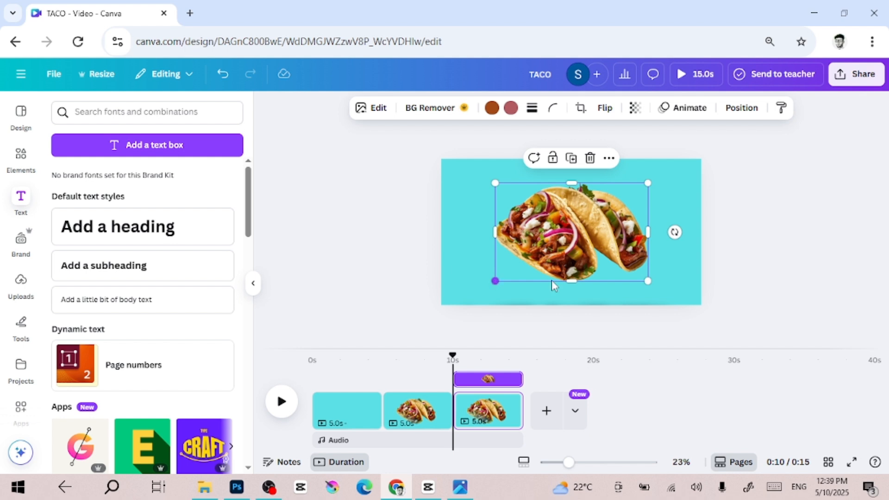
pyautogui.moveTo(648, 281); pyautogui.dragTo(798, 330)
pyautogui.moveTo(612, 276); pyautogui.dragTo(648, 274)
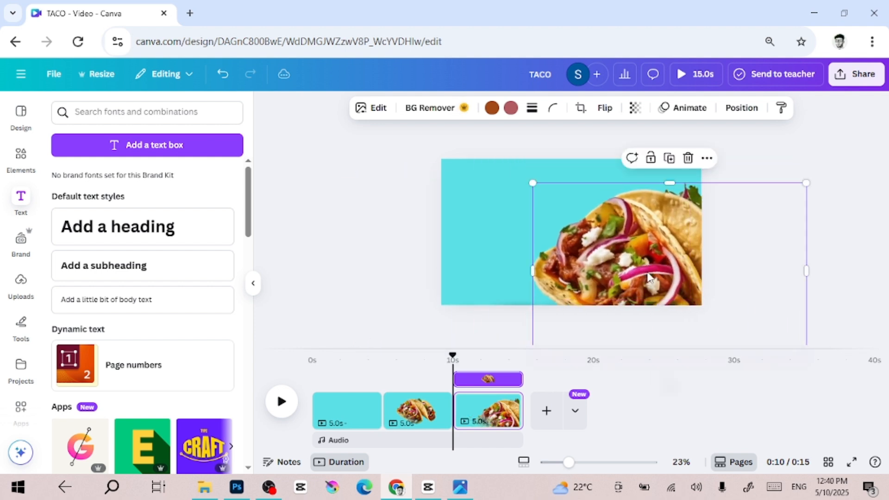
pyautogui.click(842, 272)
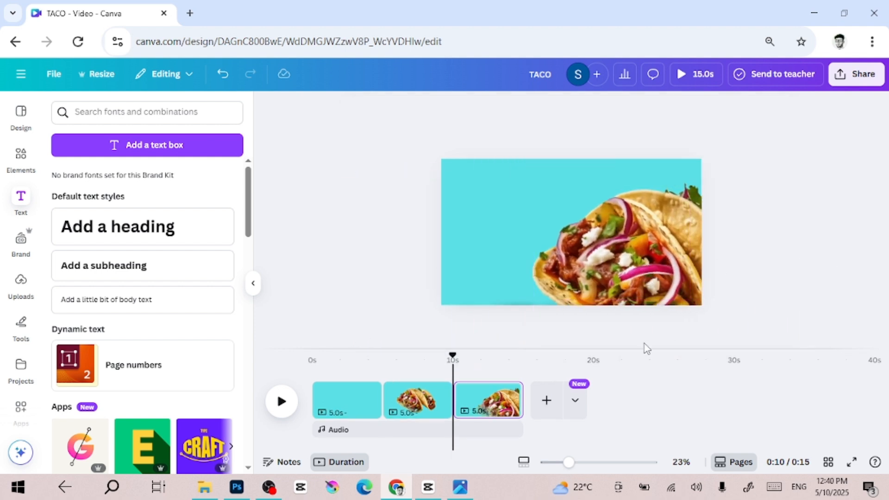
# Bring the VEGGIE heading onto the page's upper left and shrink it to size 114.
pyautogui.click(552, 302)
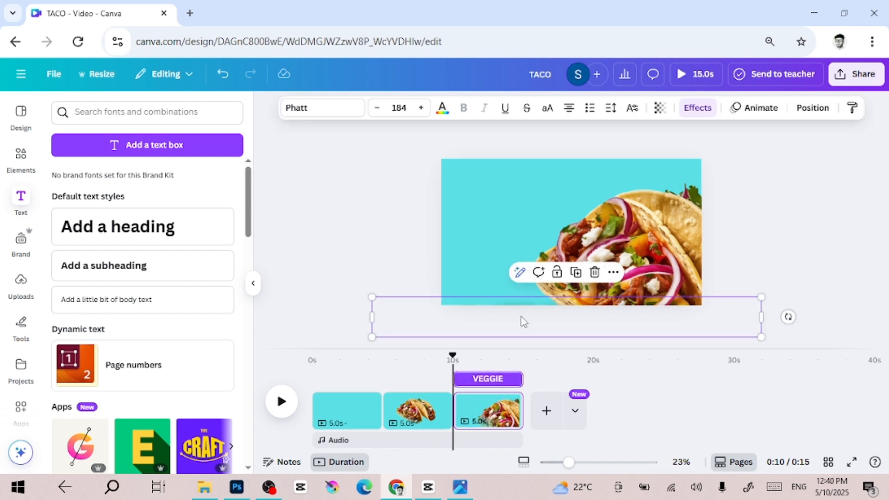
pyautogui.moveTo(522, 321); pyautogui.dragTo(498, 189)
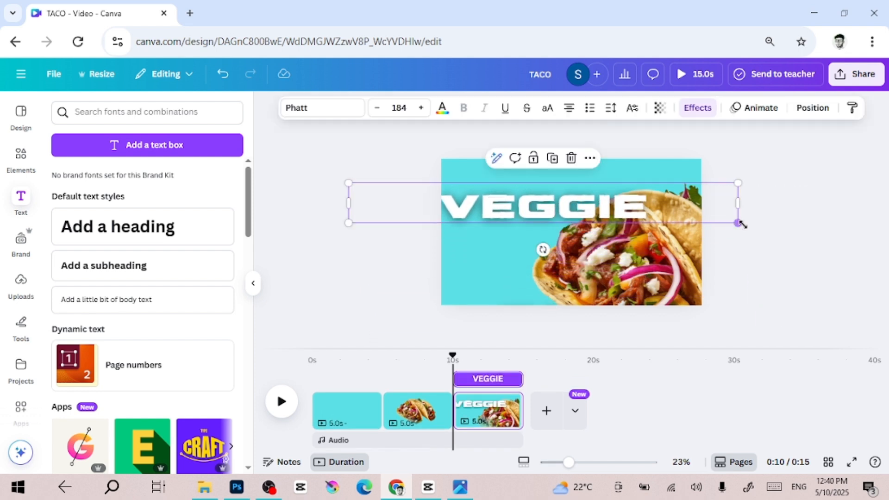
pyautogui.moveTo(740, 224); pyautogui.dragTo(616, 211)
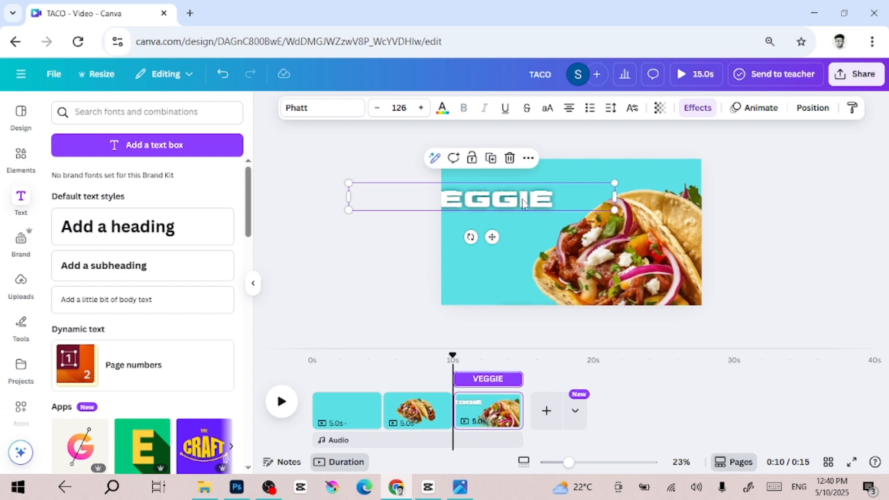
pyautogui.moveTo(524, 200); pyautogui.dragTo(548, 232)
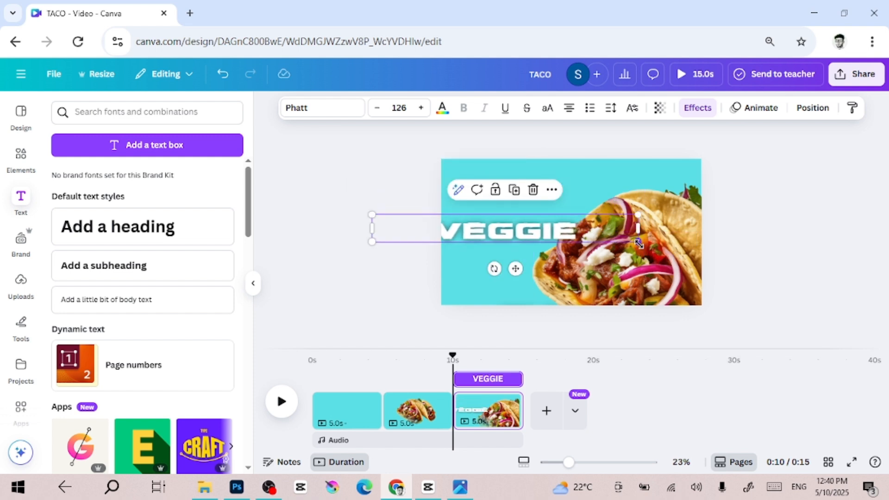
pyautogui.moveTo(638, 243); pyautogui.dragTo(613, 239)
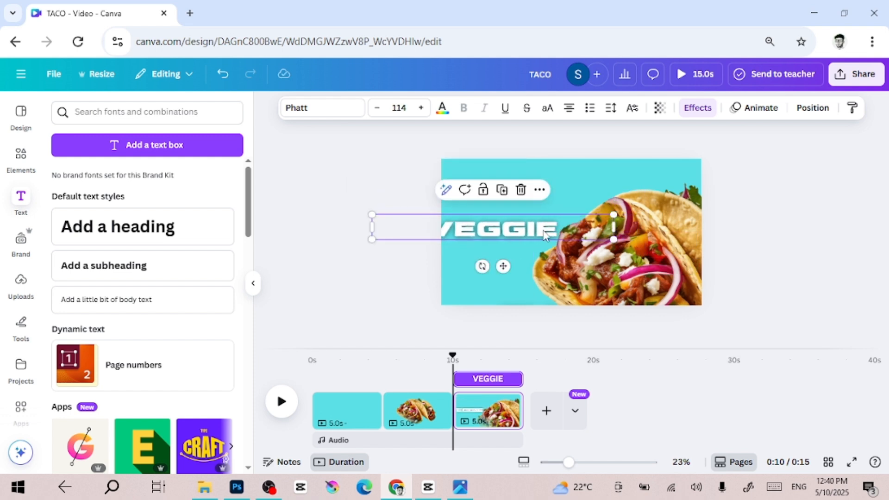
pyautogui.moveTo(546, 234); pyautogui.dragTo(560, 227)
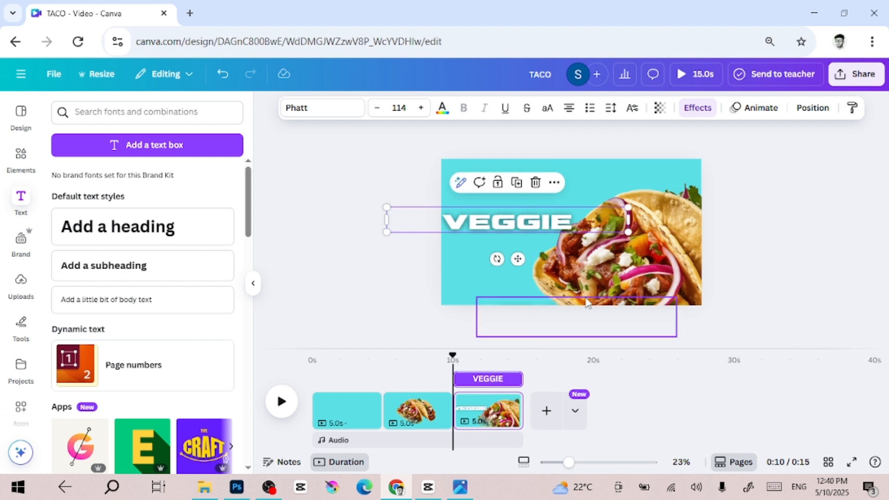
# Bring the TACO heading onto the top of the page above VEGGIE and enlarge it to size 241.
pyautogui.doubleClick(590, 302)
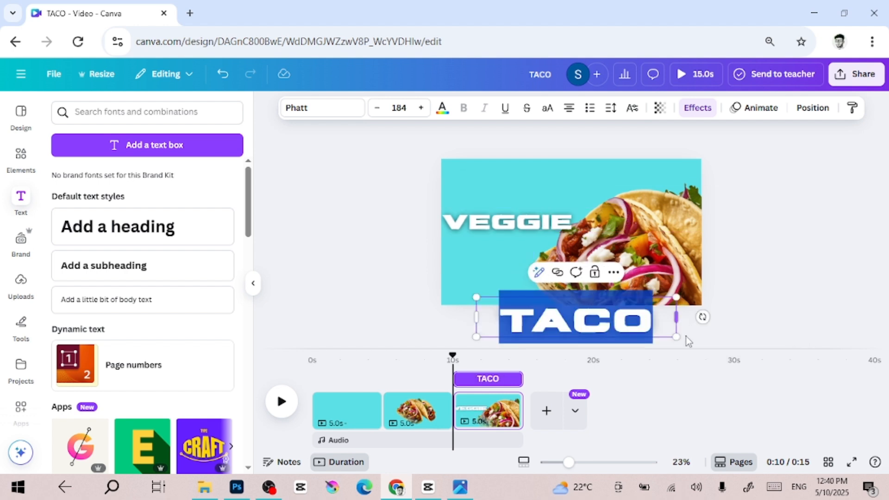
pyautogui.click(667, 328)
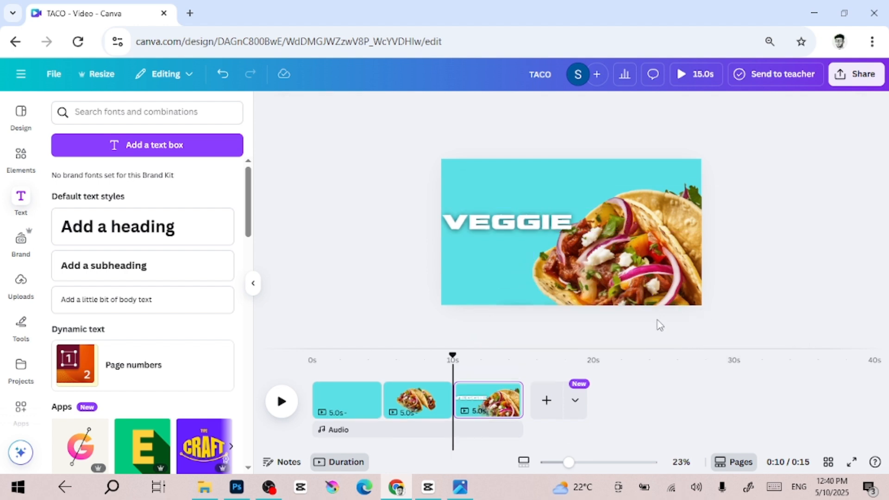
pyautogui.click(660, 334)
pyautogui.moveTo(641, 316); pyautogui.dragTo(585, 188)
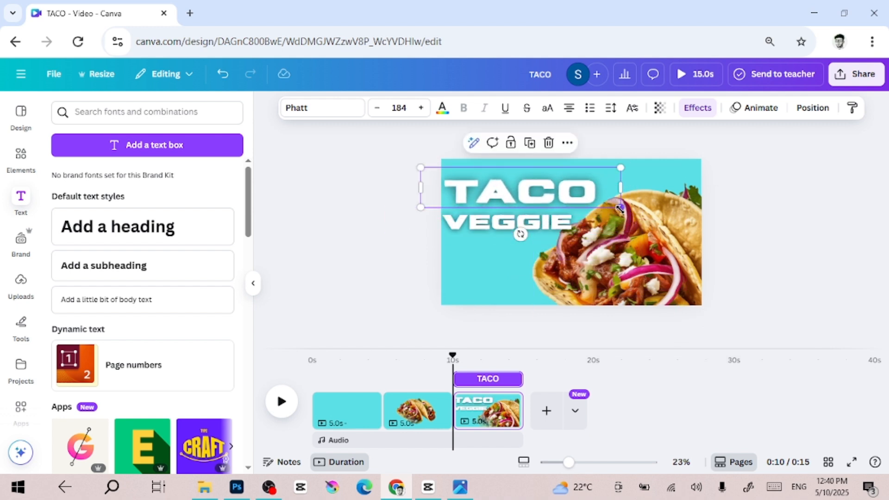
pyautogui.moveTo(640, 208); pyautogui.dragTo(679, 217)
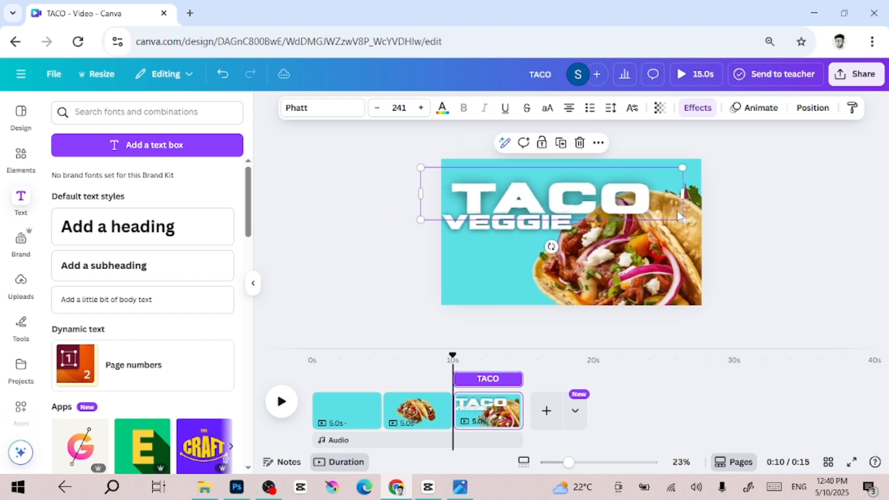
pyautogui.moveTo(631, 203); pyautogui.dragTo(624, 191)
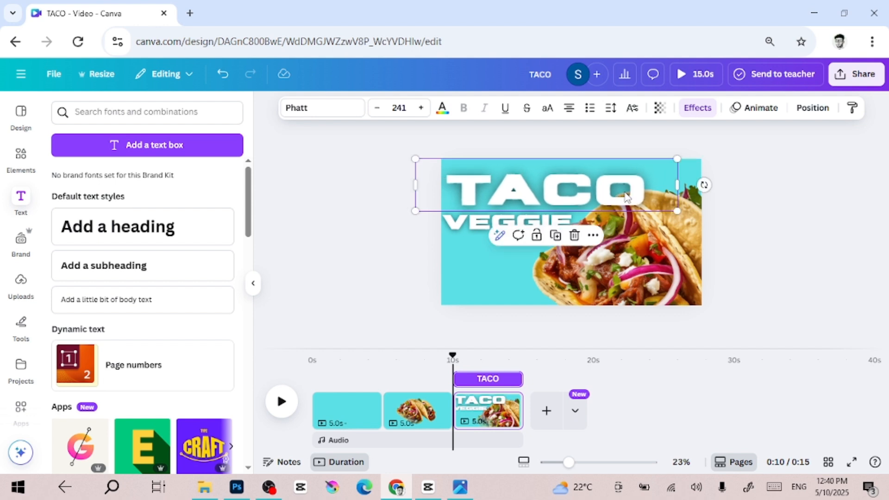
pyautogui.click(825, 232)
# Nudge the VEGGIE heading slightly right to line up under TACO.
pyautogui.click(515, 229)
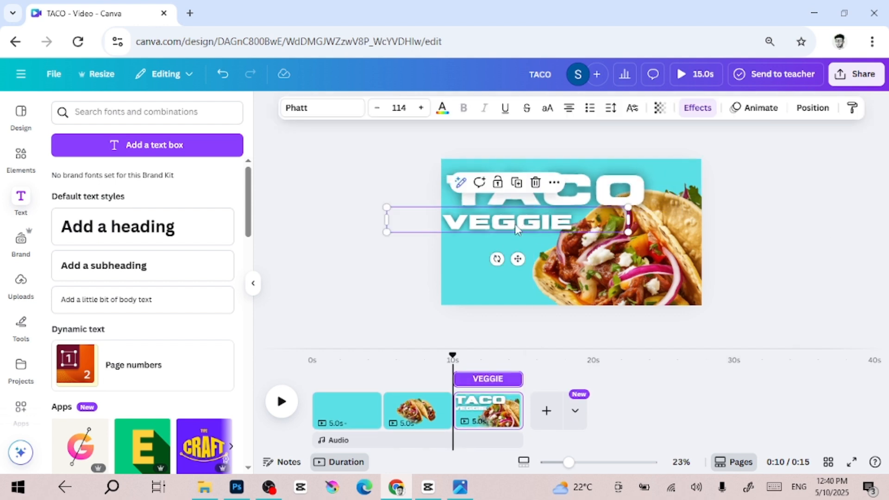
pyautogui.moveTo(515, 224); pyautogui.dragTo(521, 224)
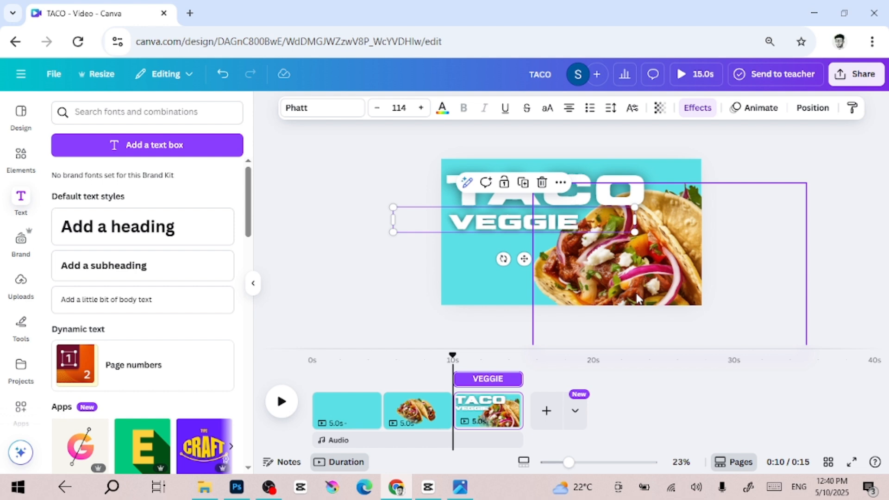
pyautogui.click(727, 381)
# Add a Flow transition between the first and second pages with a duration of 2 seconds.
pyautogui.moveTo(382, 421)
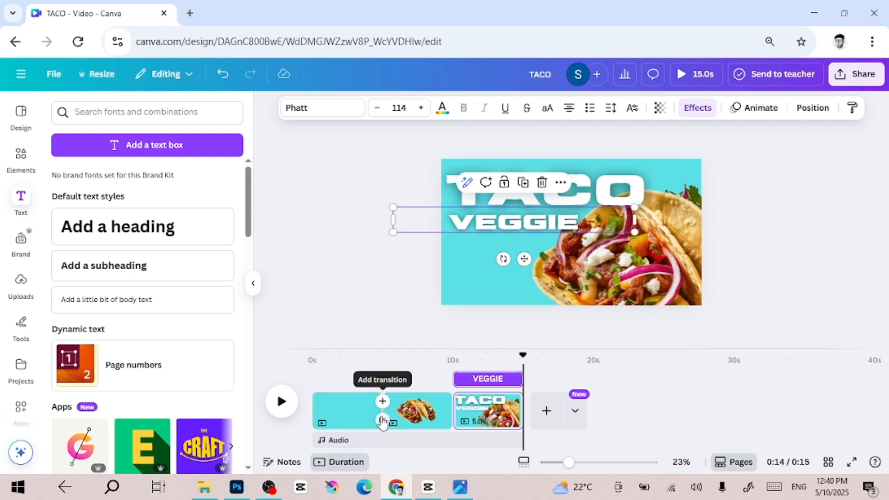
pyautogui.click(382, 421)
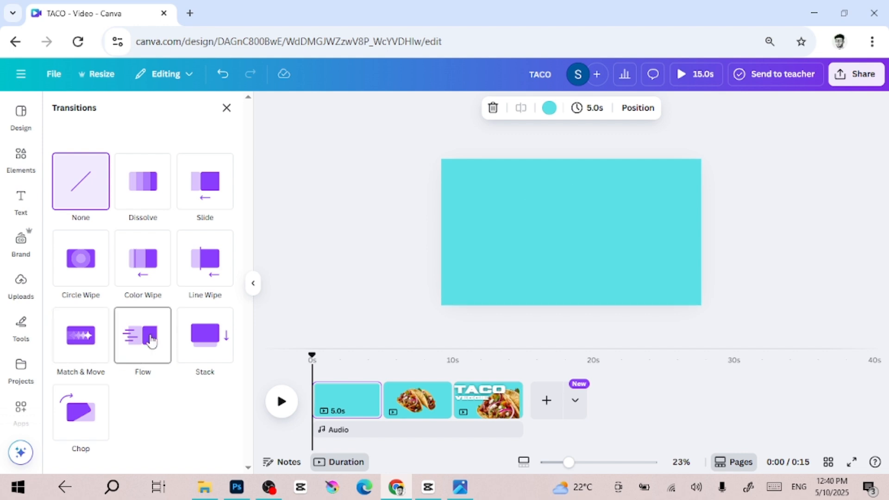
pyautogui.click(147, 340)
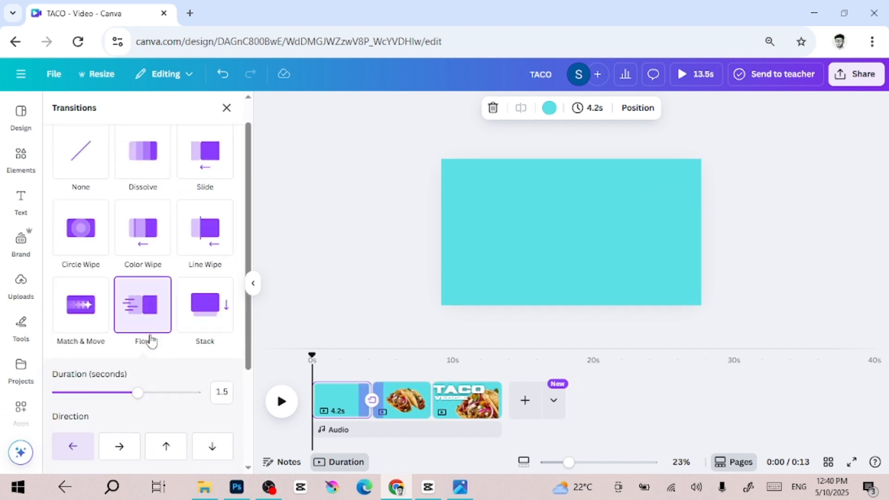
pyautogui.moveTo(143, 403); pyautogui.dragTo(171, 401)
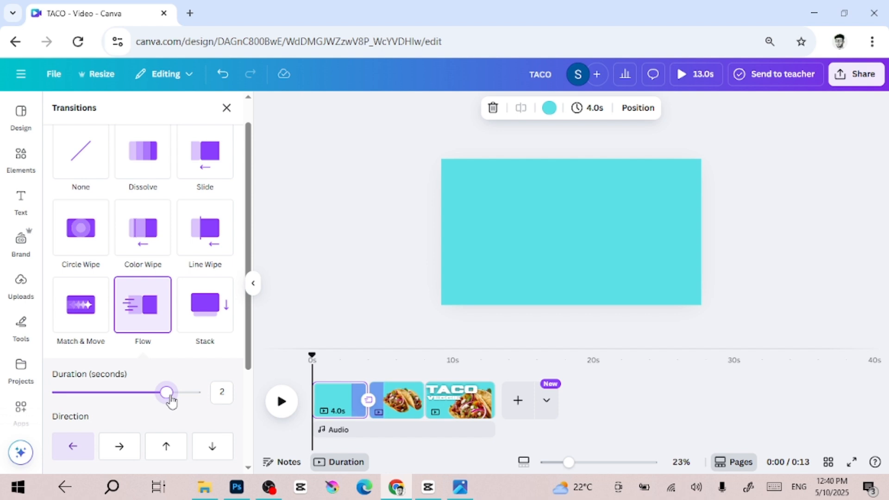
# Shorten the first page to 1.5 seconds and preview the playback.
pyautogui.click(331, 402)
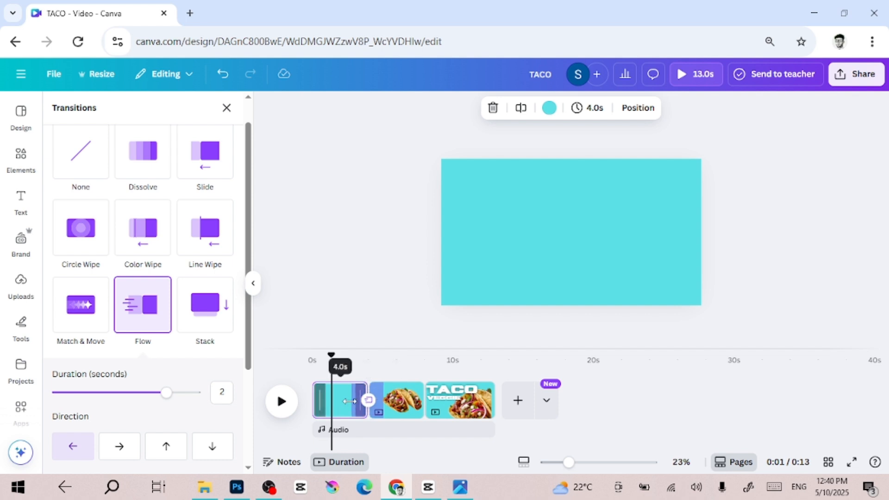
pyautogui.moveTo(354, 401); pyautogui.dragTo(313, 402)
pyautogui.moveTo(328, 356); pyautogui.dragTo(287, 366)
pyautogui.press('space')
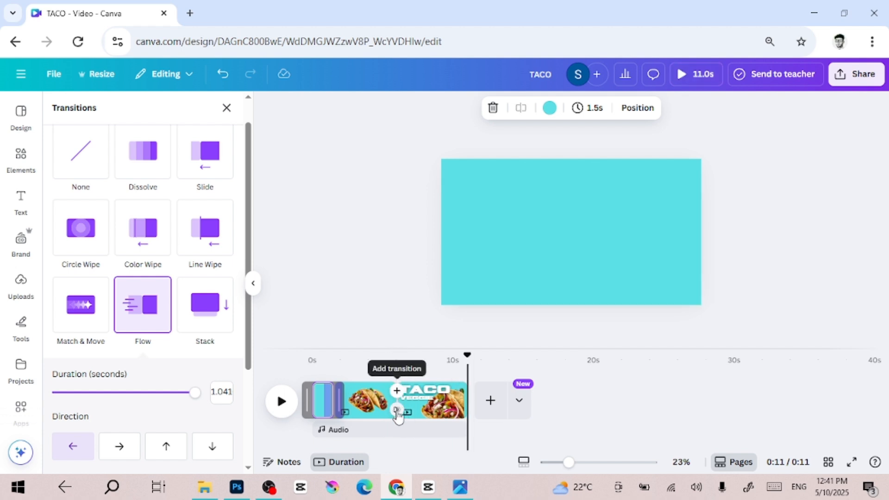
# Add a Match & Move transition between the second and third pages with a duration of 2.5 seconds.
pyautogui.click(396, 410)
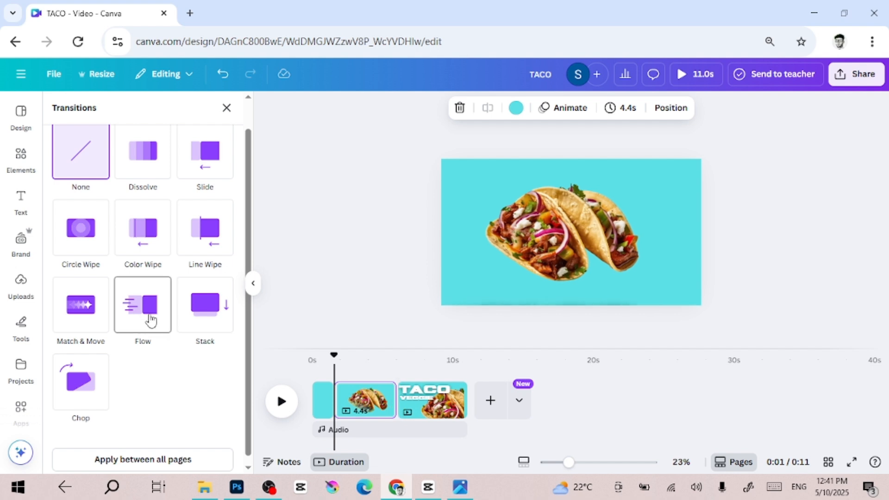
pyautogui.click(86, 311)
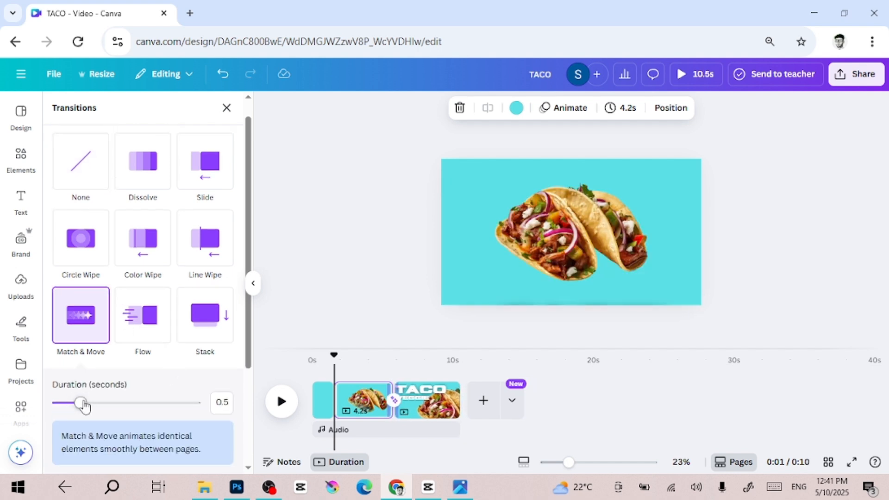
pyautogui.moveTo(84, 406); pyautogui.dragTo(204, 405)
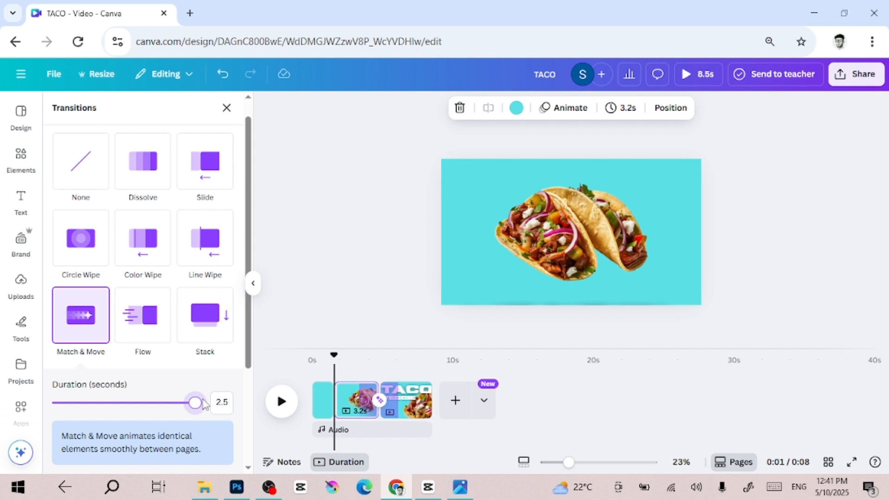
# Trim the second page to about 2.7 seconds and shorten the third page's end.
pyautogui.scroll(1, 360, 403)
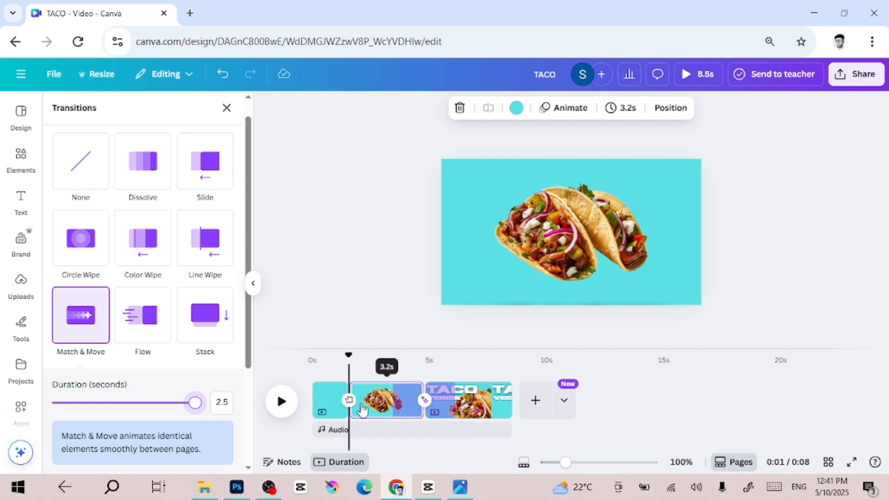
pyautogui.moveTo(360, 401); pyautogui.dragTo(372, 402)
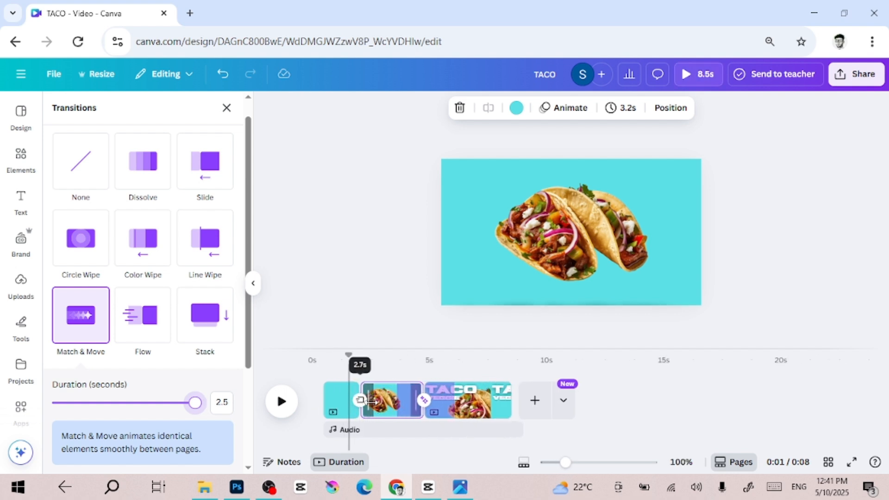
pyautogui.click(473, 401)
pyautogui.moveTo(503, 403)
pyautogui.moveTo(491, 403); pyautogui.dragTo(476, 403)
# Play the video from the beginning to preview the transitions.
pyautogui.click(316, 375)
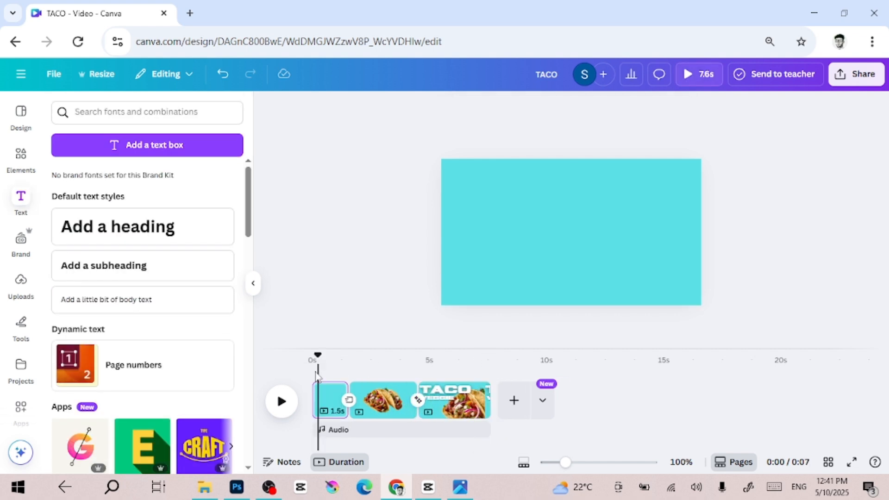
pyautogui.click(282, 401)
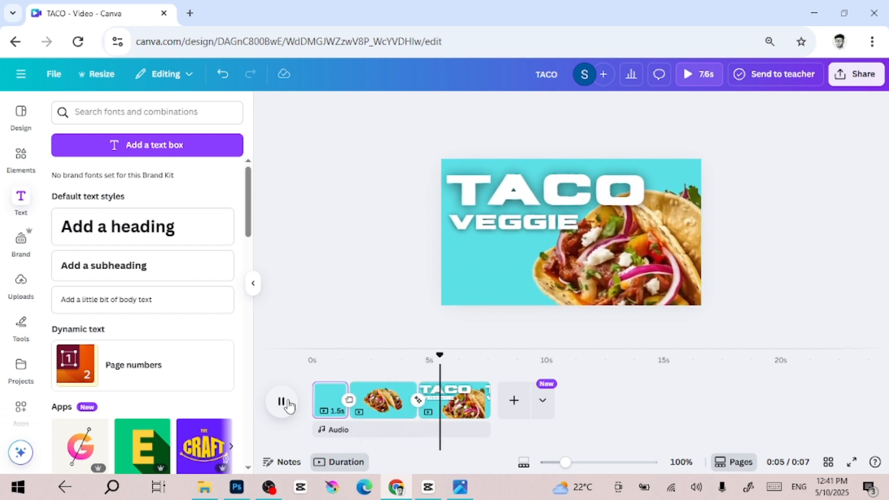
# Shorten the first page to 1.0 second and add a new blank page at the end.
pyautogui.click(336, 414)
pyautogui.moveTo(338, 410); pyautogui.dragTo(330, 412)
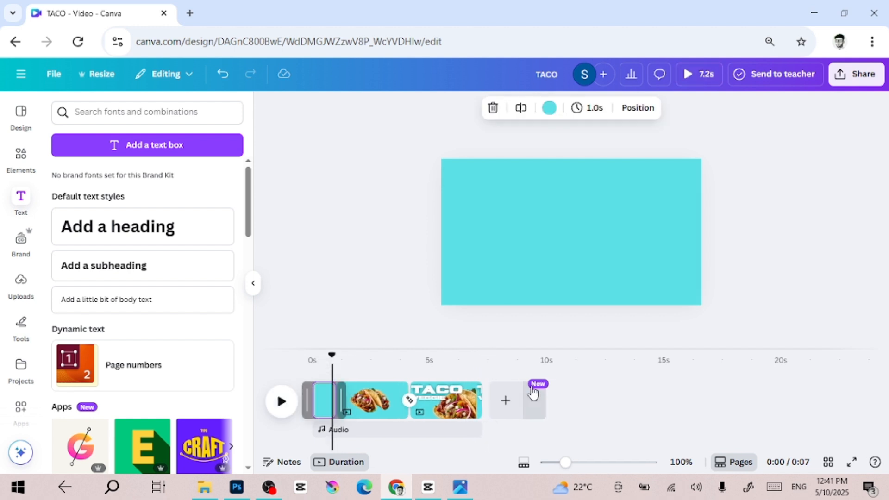
pyautogui.click(507, 403)
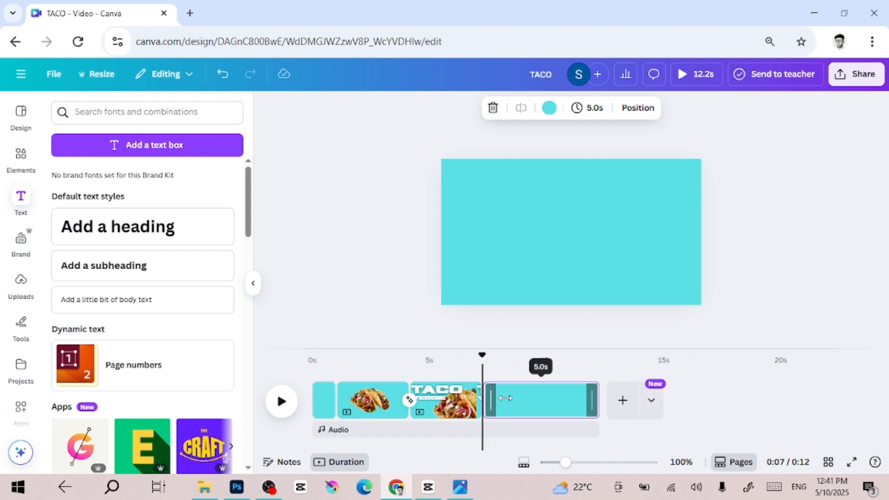
# Set the new fourth page's background colour to red.
pyautogui.click(511, 227)
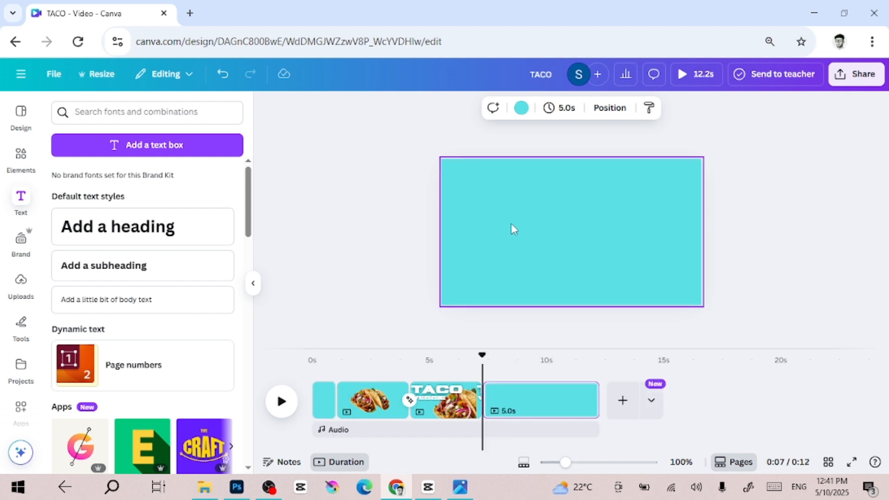
pyautogui.click(521, 110)
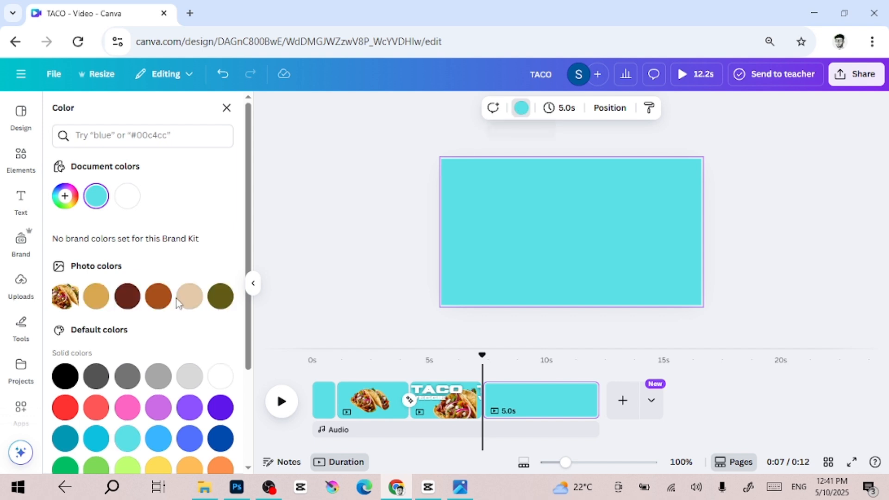
pyautogui.click(64, 408)
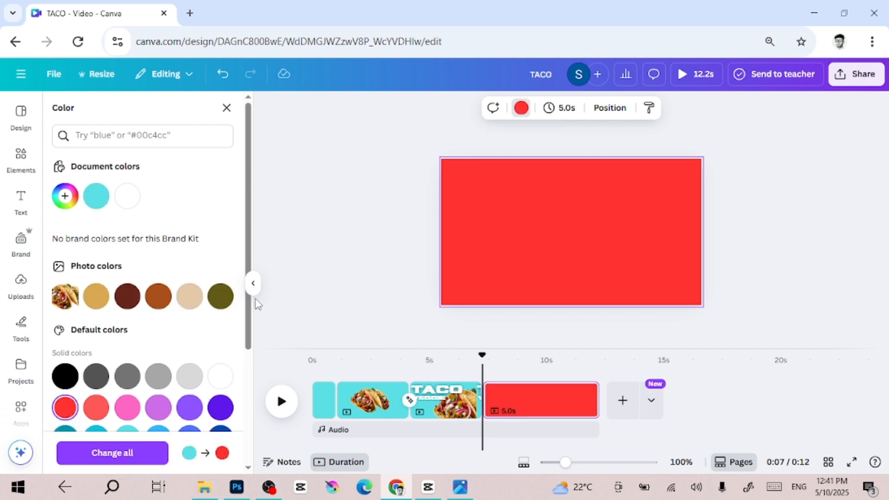
# Add the recently used burger image to the red page, scale it down slightly and centre it.
pyautogui.click(18, 190)
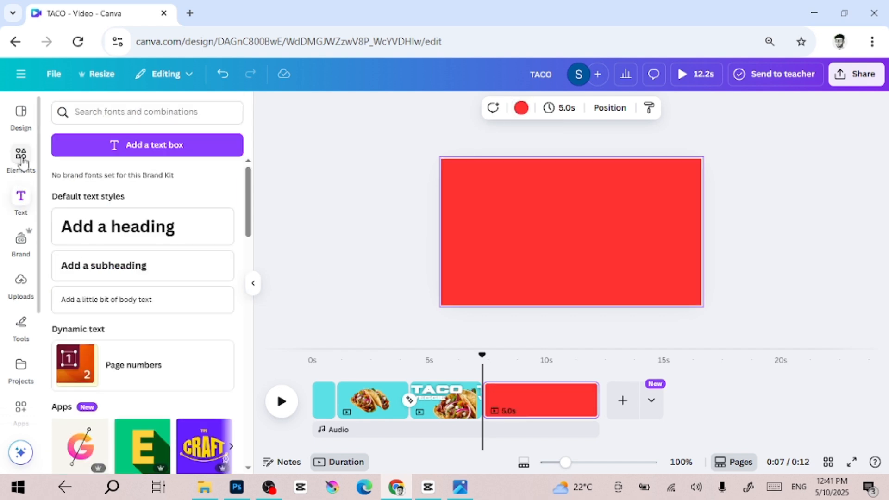
pyautogui.click(22, 162)
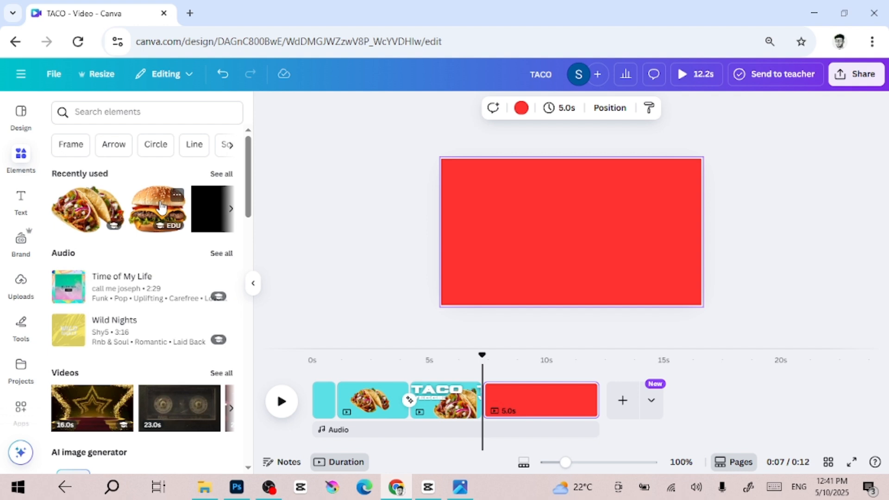
pyautogui.click(161, 207)
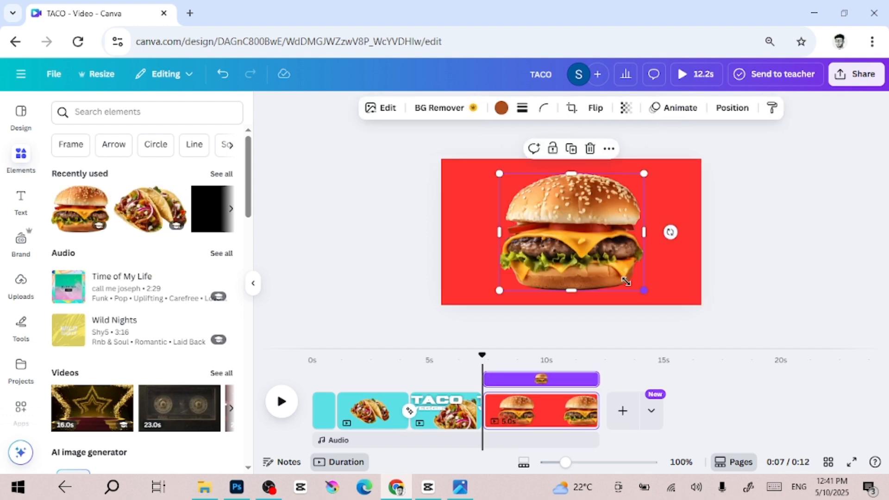
pyautogui.moveTo(626, 281); pyautogui.dragTo(615, 268)
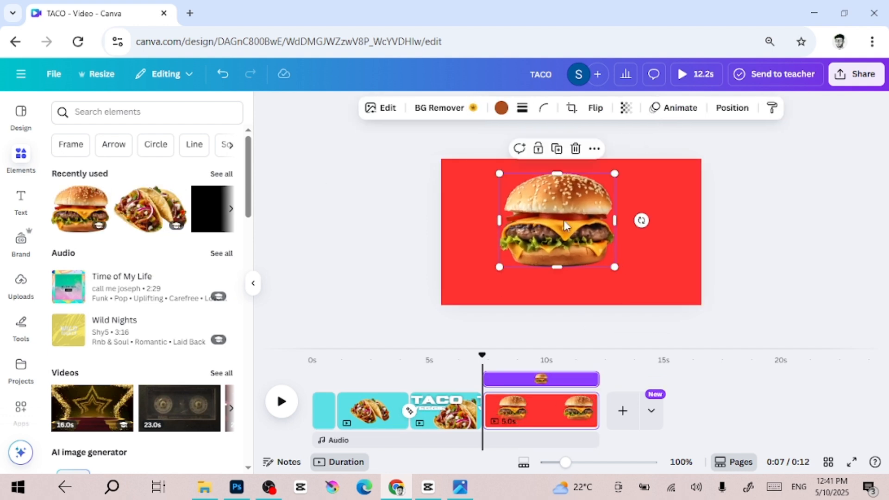
pyautogui.moveTo(565, 225); pyautogui.dragTo(572, 233)
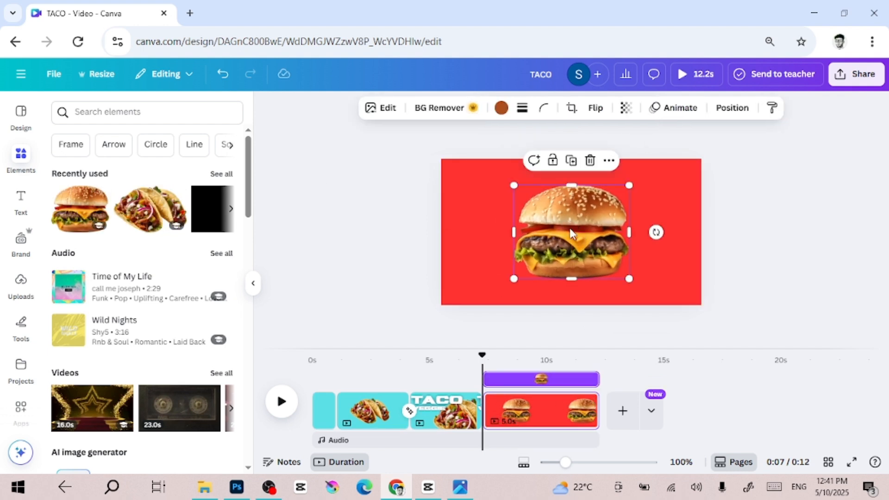
pyautogui.click(754, 245)
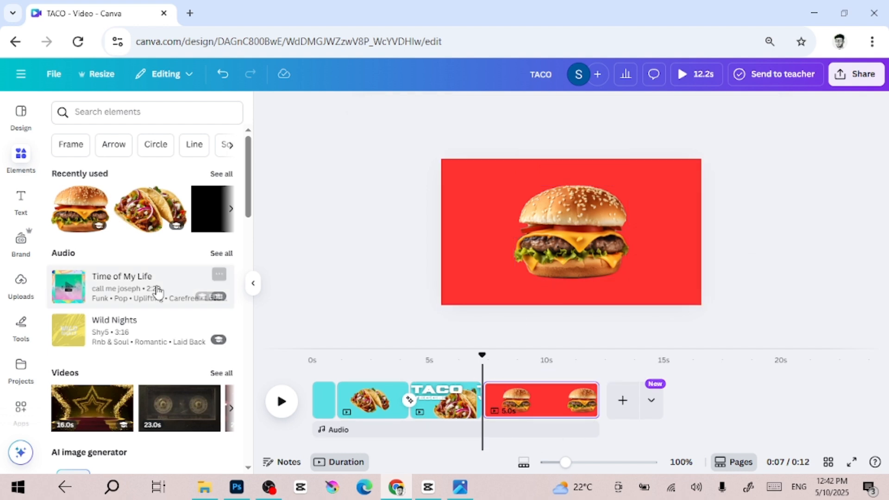
# Add a heading to the burger page and enter the text BURGER.
pyautogui.click(20, 204)
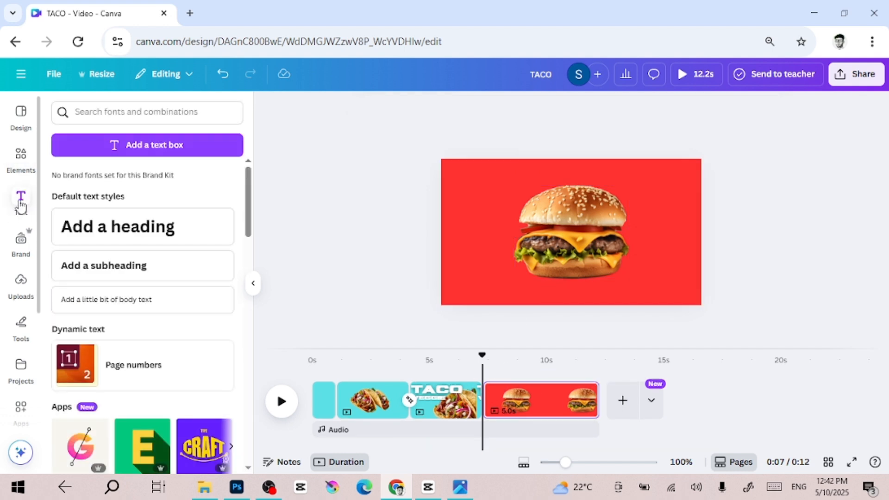
pyautogui.click(151, 230)
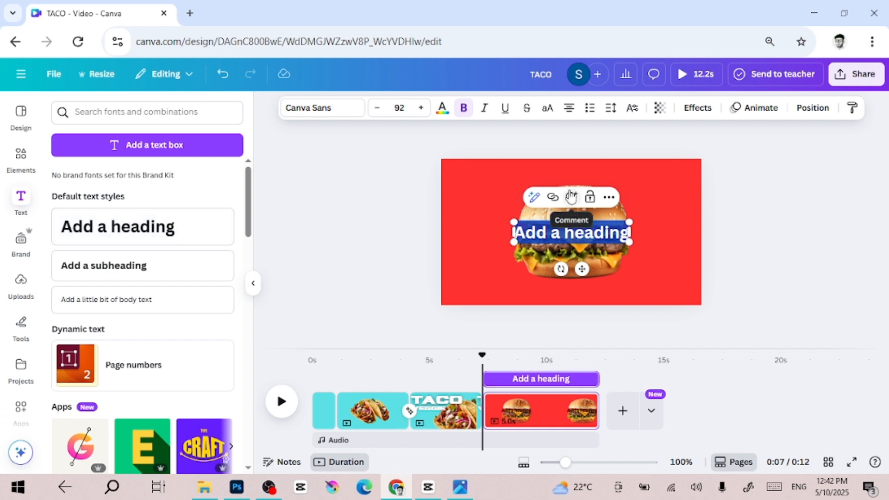
pyautogui.write('BR')
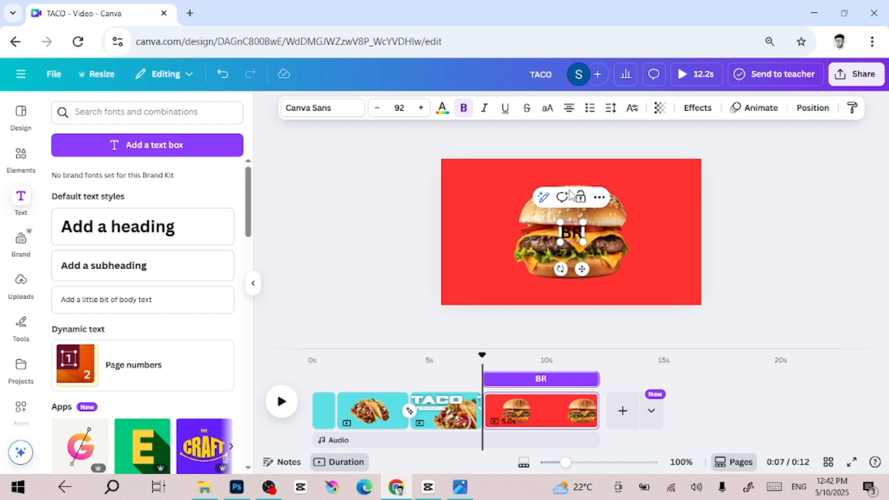
pyautogui.write('GGER')
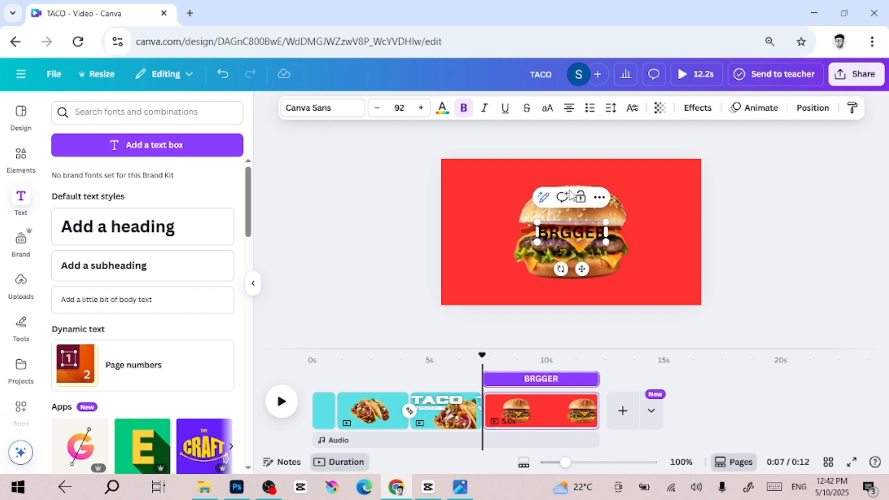
pyautogui.press('BackSpace')
pyautogui.press('BackSpace')
pyautogui.press('BackSpace')
pyautogui.press('BackSpace')
pyautogui.press('BackSpace')
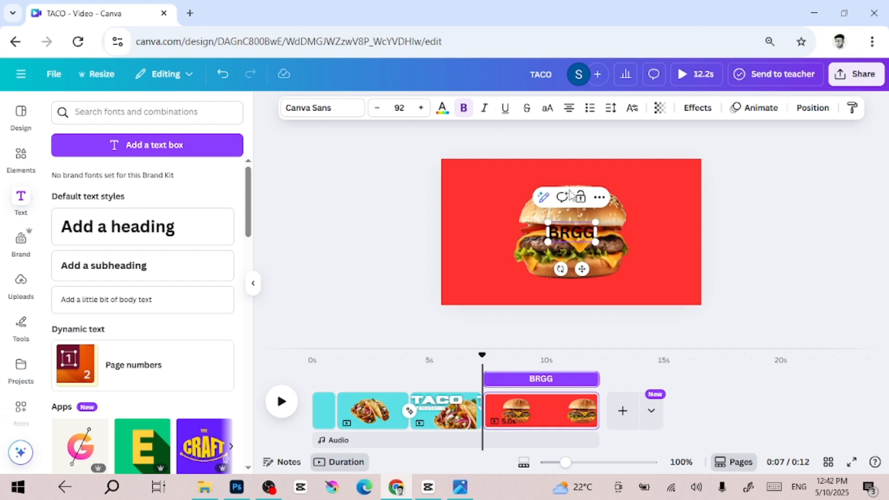
pyautogui.write('Y')
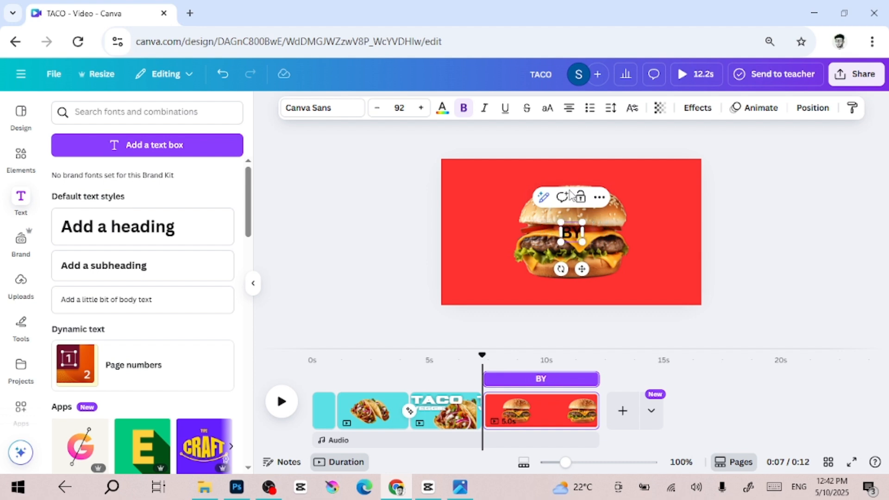
pyautogui.press('BackSpace')
pyautogui.write('URGER')
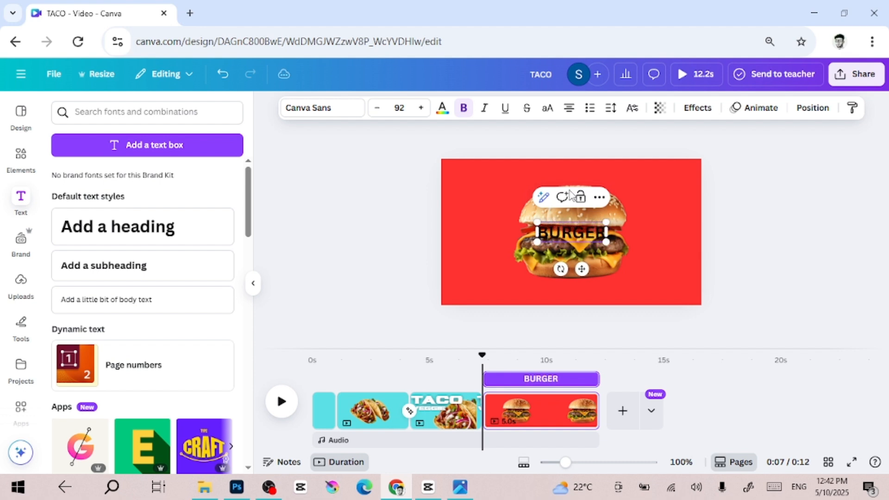
# Copy the TACO heading's style from the third page and paste it onto the BURGER heading.
pyautogui.click(448, 416)
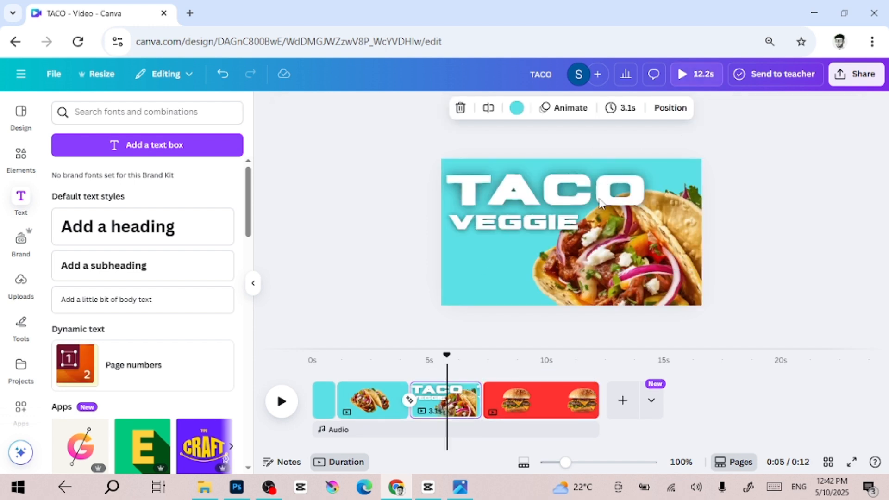
pyautogui.click(601, 203)
pyautogui.click(851, 108)
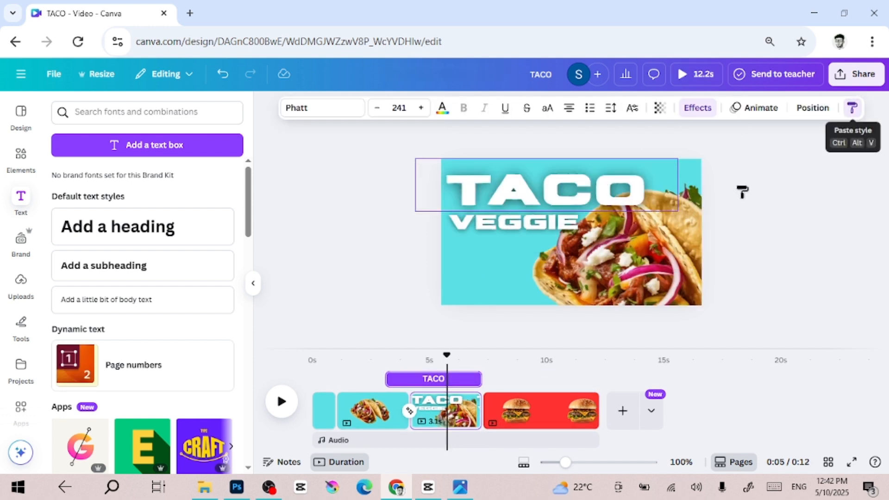
pyautogui.click(546, 431)
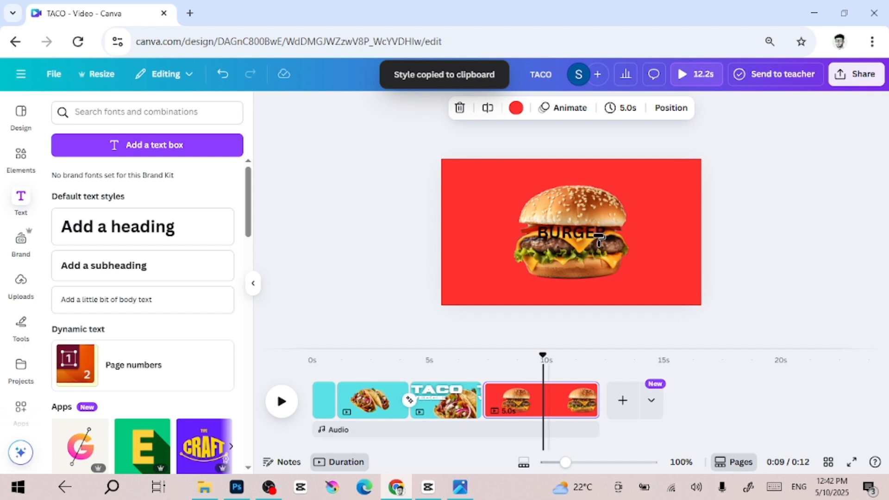
pyautogui.click(581, 245)
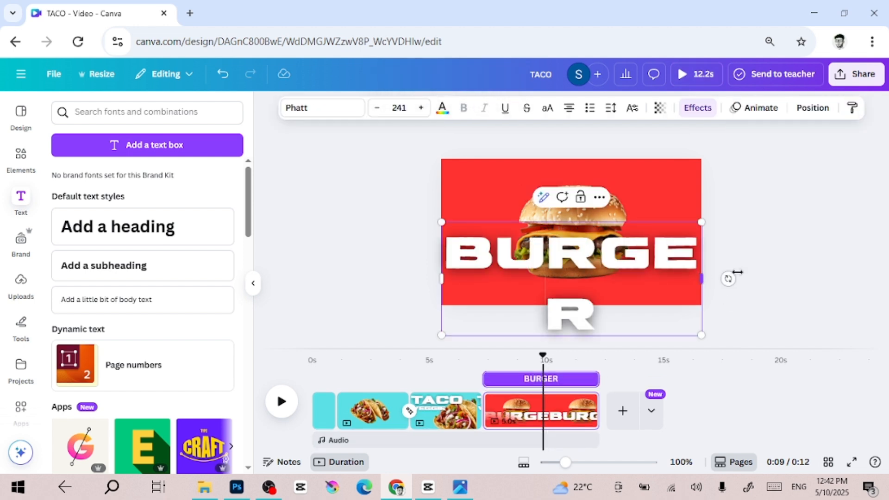
# Widen the BURGER text box, scale the heading to size 133 and place it across the burger's upper half.
pyautogui.moveTo(738, 272); pyautogui.dragTo(886, 250)
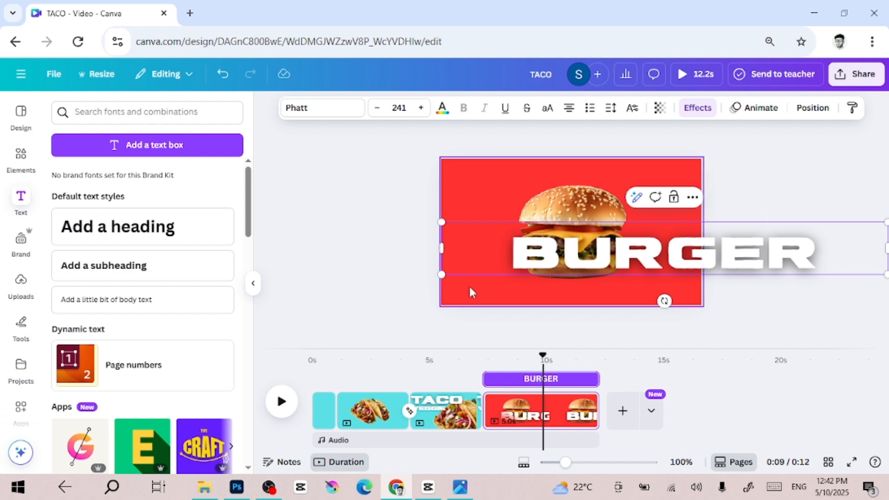
pyautogui.moveTo(508, 256); pyautogui.dragTo(667, 243)
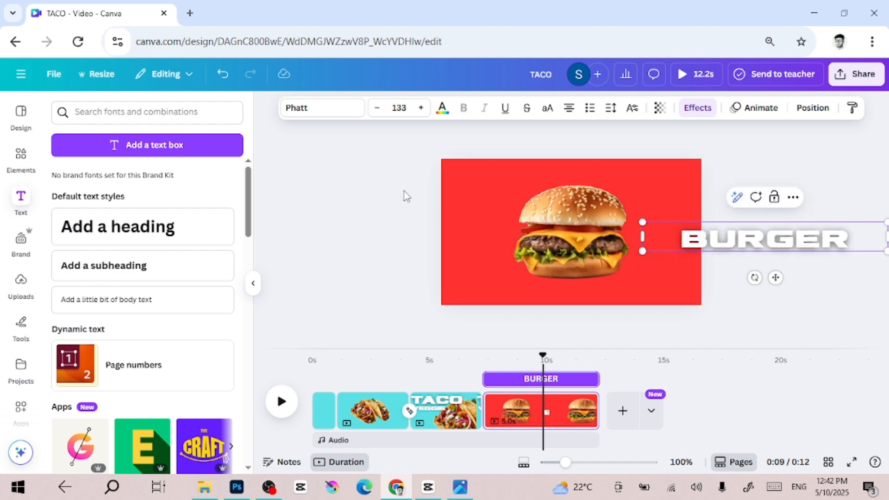
pyautogui.click(379, 235)
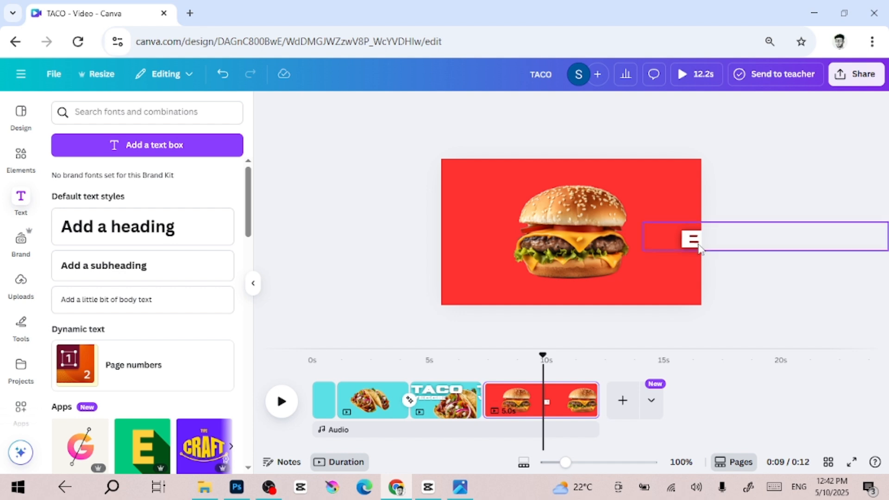
pyautogui.moveTo(697, 242); pyautogui.dragTo(484, 221)
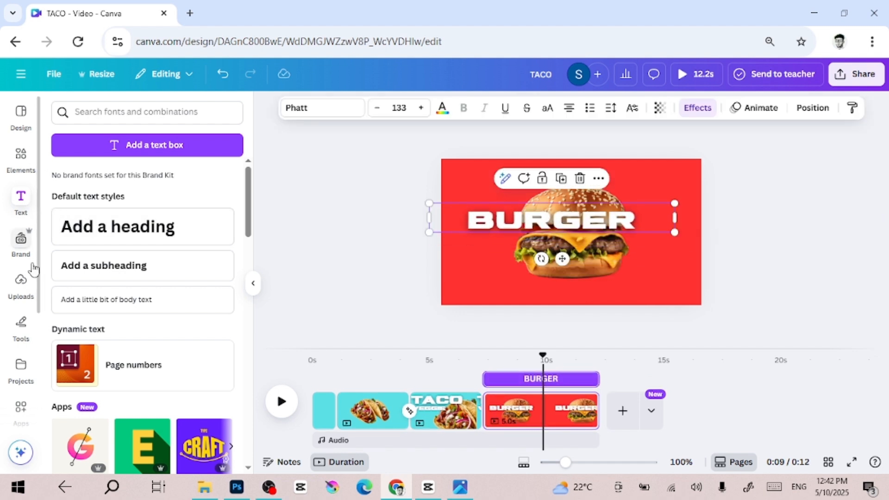
# Add a second heading on the burger page with the text BEEF.
pyautogui.click(113, 228)
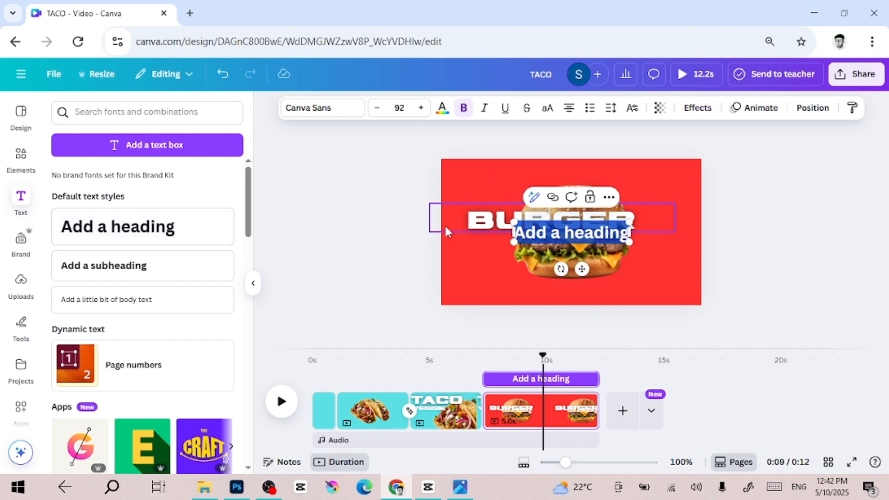
pyautogui.write('BEEF')
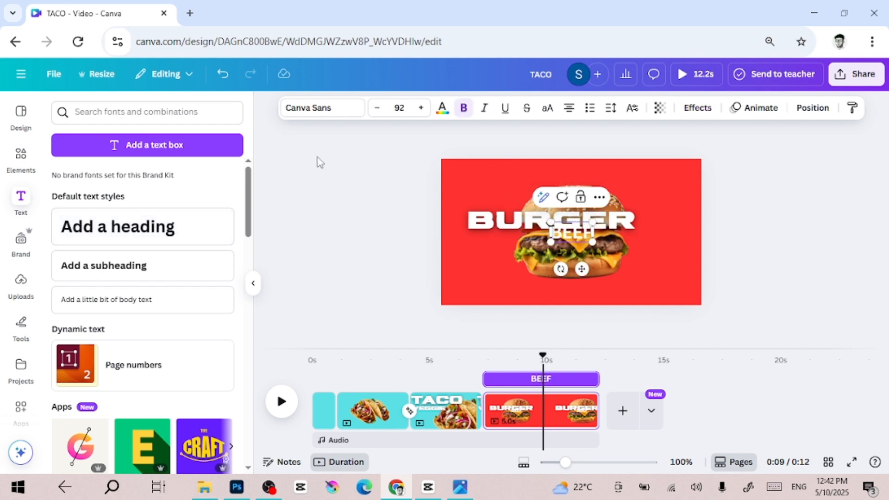
# Copy the BURGER heading's style onto the BEEF heading, widen it and place it below right of BURGER.
pyautogui.click(633, 220)
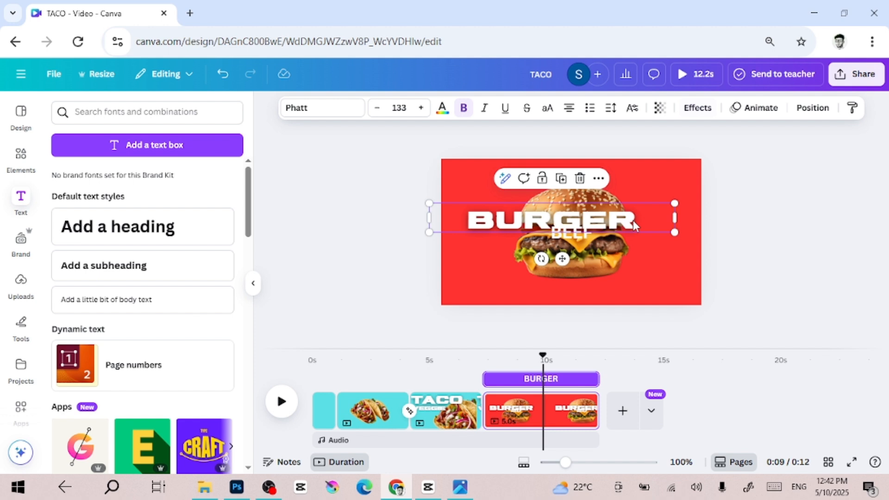
pyautogui.click(855, 108)
pyautogui.click(579, 239)
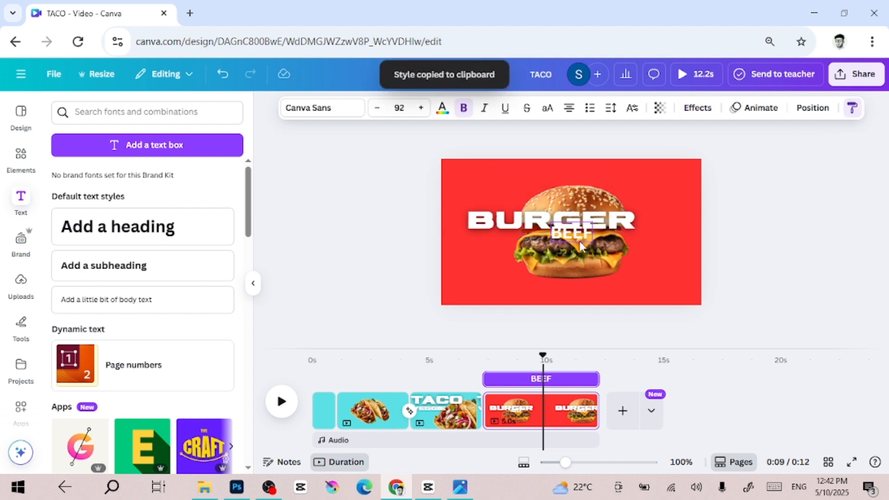
pyautogui.moveTo(626, 238); pyautogui.dragTo(731, 237)
pyautogui.moveTo(652, 244); pyautogui.dragTo(661, 262)
# Move the BURGER and BEEF headings down just below the bottom edge of the page.
pyautogui.click(539, 225)
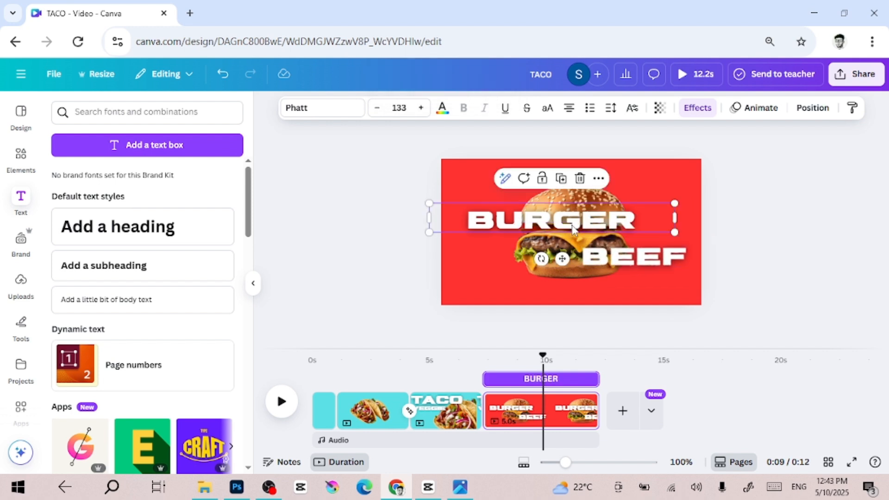
pyautogui.moveTo(573, 228); pyautogui.dragTo(580, 311)
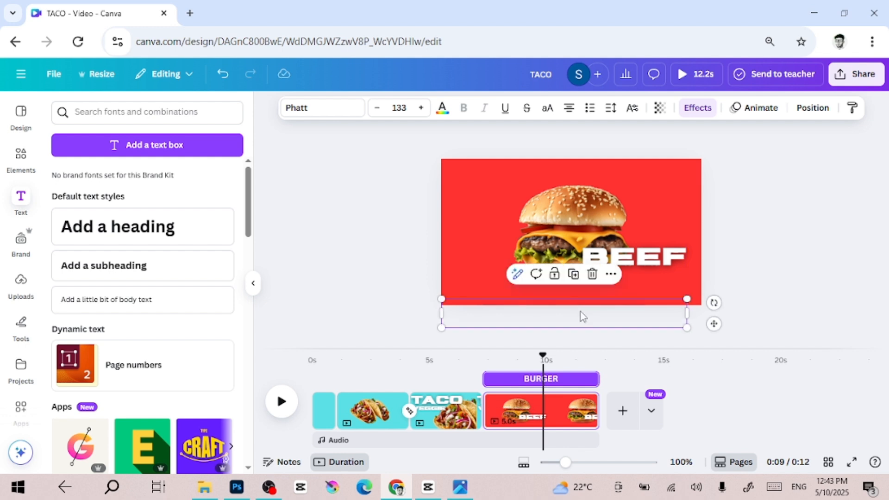
pyautogui.click(647, 258)
pyautogui.moveTo(647, 258); pyautogui.dragTo(589, 315)
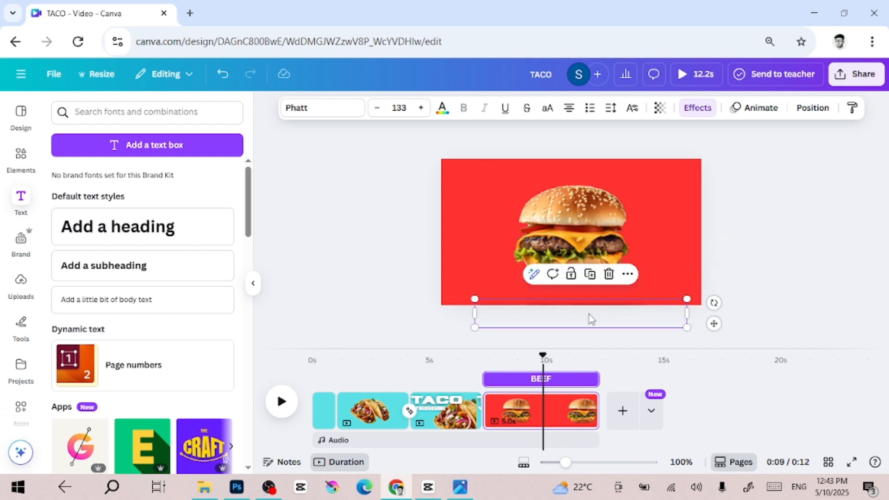
pyautogui.click(781, 254)
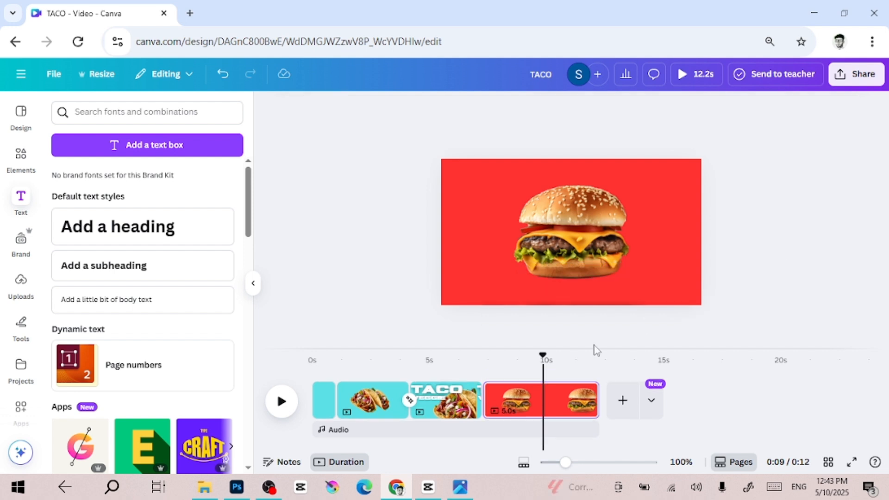
# Duplicate the burger page to create a fifth page.
pyautogui.click(565, 406)
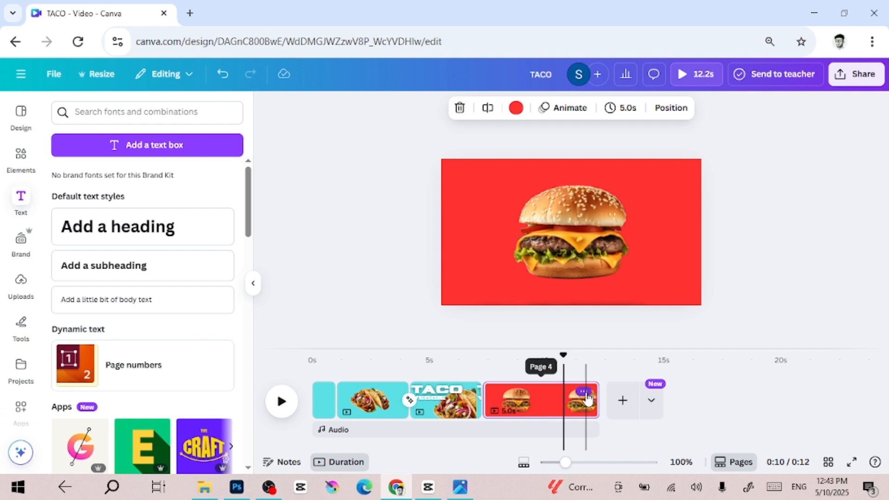
pyautogui.click(585, 394)
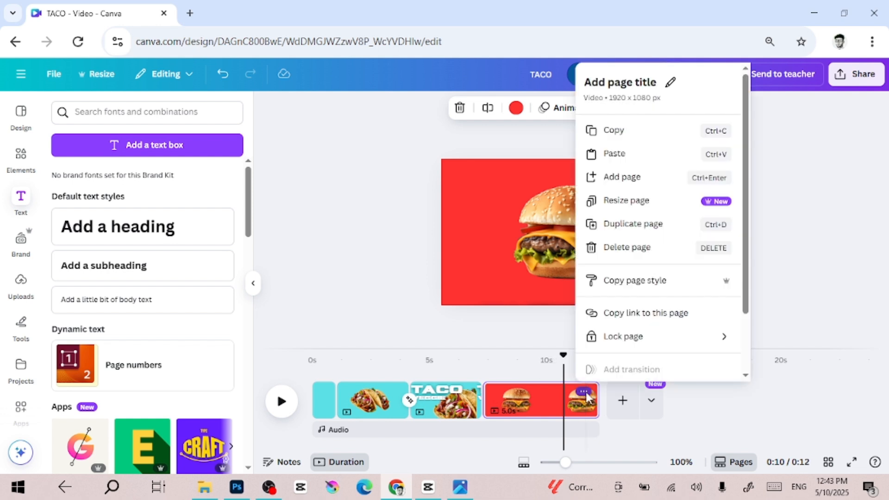
pyautogui.click(636, 224)
pyautogui.click(694, 420)
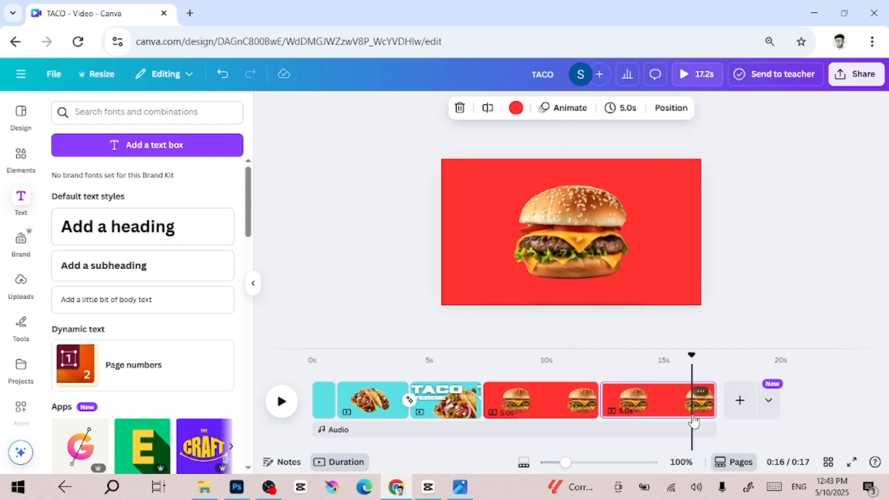
# Enlarge the burger image on the fifth page and shift it left so it fills the page's left half.
pyautogui.click(565, 247)
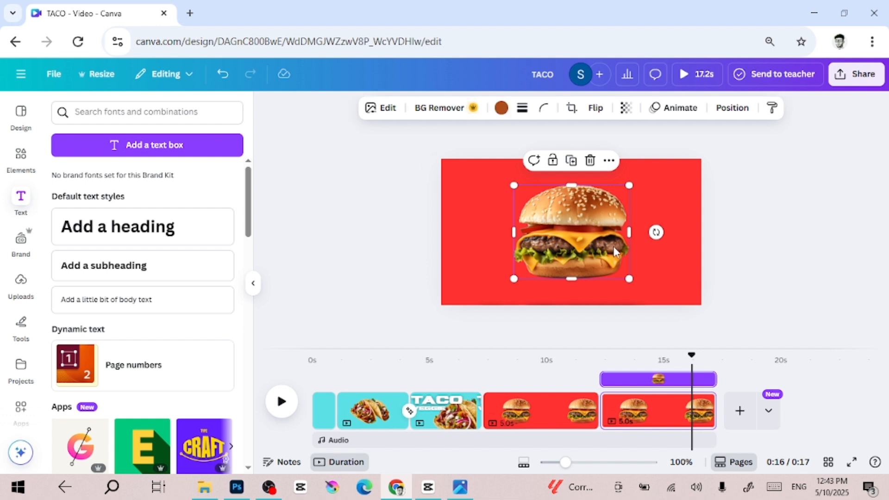
pyautogui.moveTo(514, 279); pyautogui.dragTo(394, 345)
pyautogui.moveTo(488, 284); pyautogui.dragTo(422, 250)
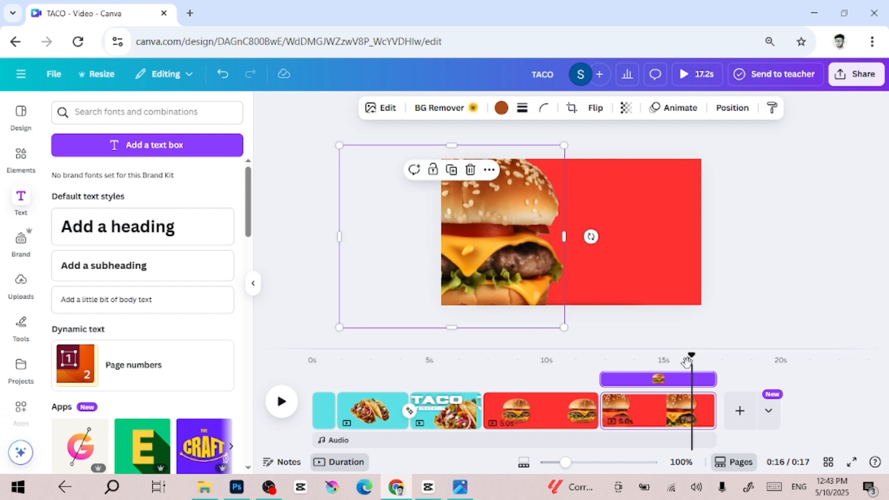
# Move the BEEF heading onto the page to the right of the burger and enlarge it to size 149.
pyautogui.click(646, 328)
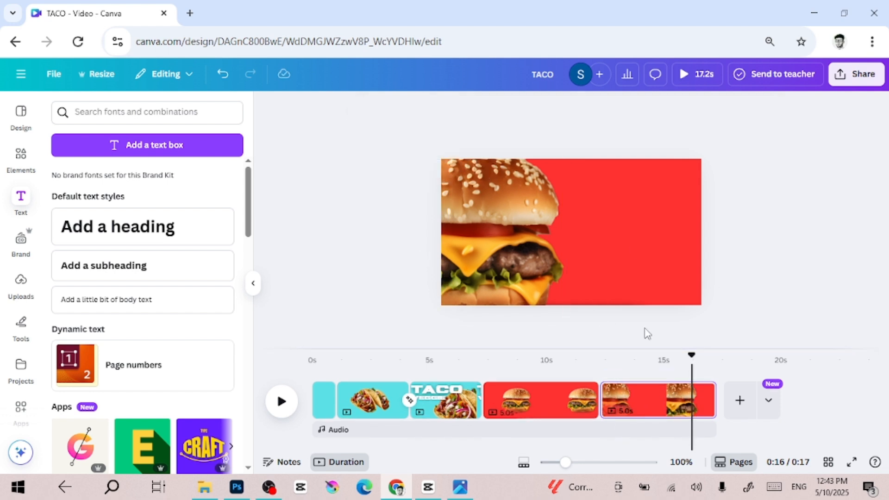
pyautogui.click(604, 306)
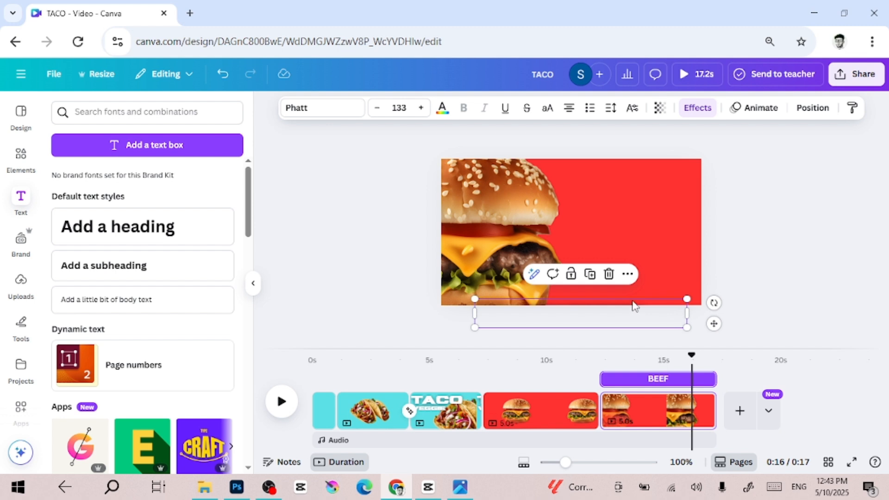
pyautogui.moveTo(635, 305); pyautogui.dragTo(667, 228)
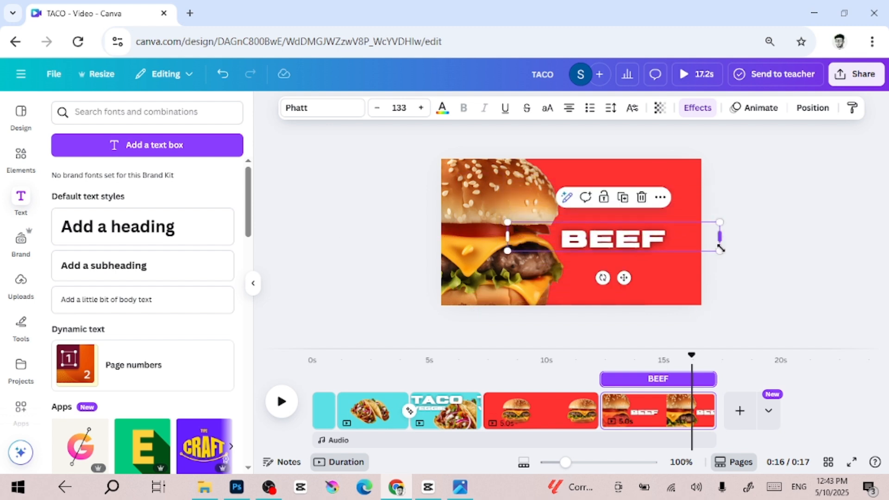
pyautogui.moveTo(720, 252); pyautogui.dragTo(746, 254)
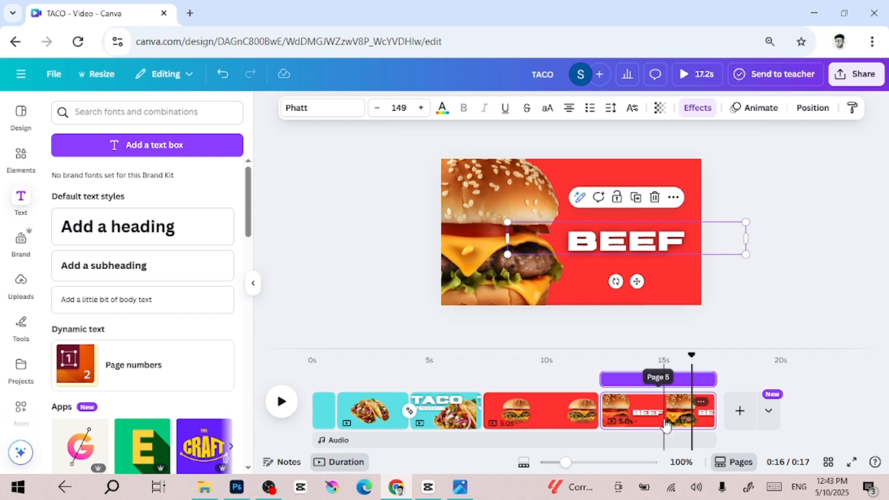
# Bring the BURGER heading onto the page, enlarge it to size 179 and place it across the top.
pyautogui.click(592, 311)
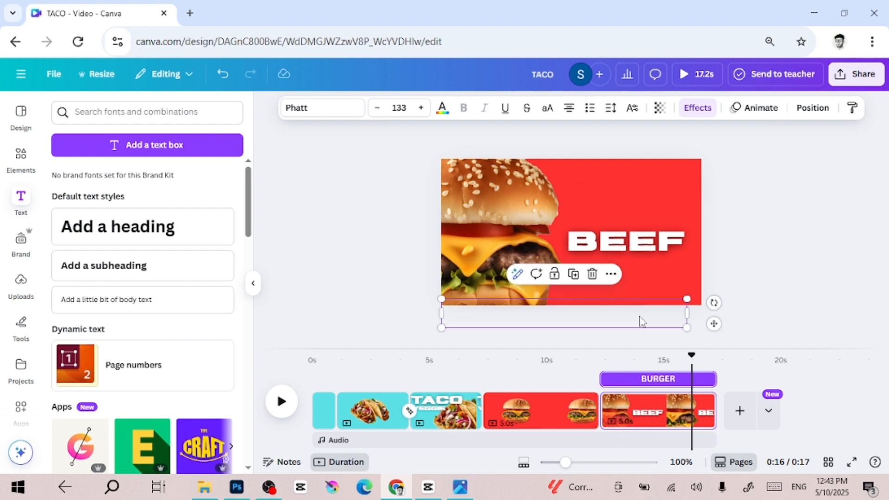
pyautogui.moveTo(628, 310); pyautogui.dragTo(801, 208)
pyautogui.moveTo(663, 197); pyautogui.dragTo(613, 180)
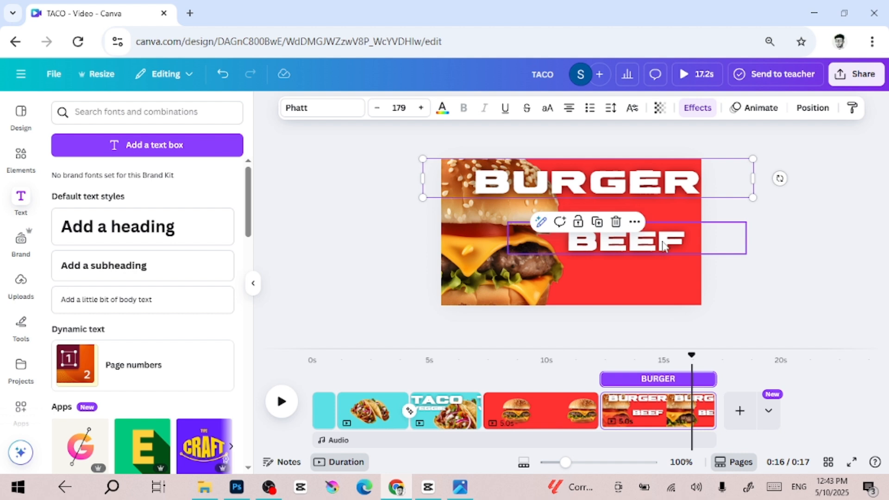
# Move the BEEF heading up to sit just beneath BURGER, aligned to the right.
pyautogui.click(664, 246)
pyautogui.moveTo(664, 245); pyautogui.dragTo(670, 219)
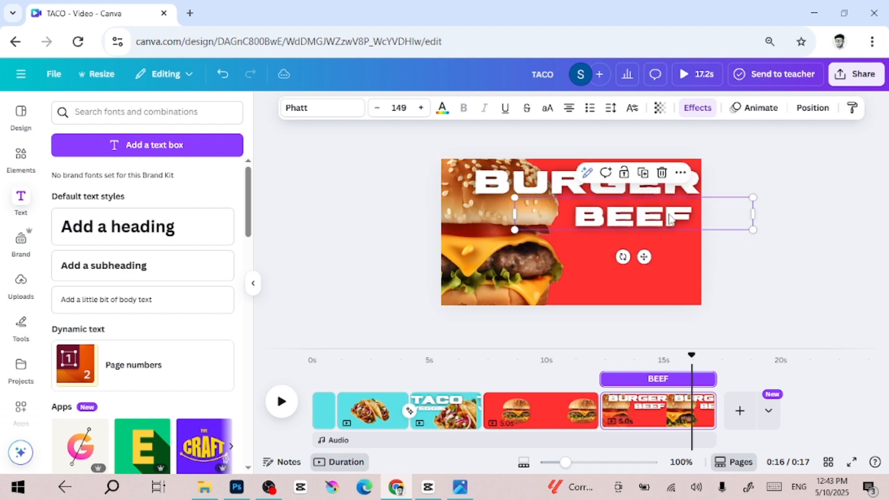
pyautogui.click(669, 190)
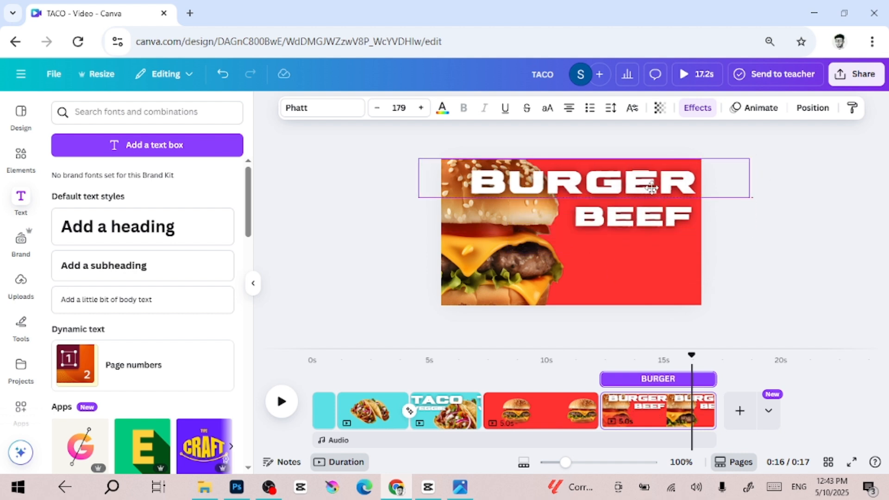
pyautogui.click(672, 223)
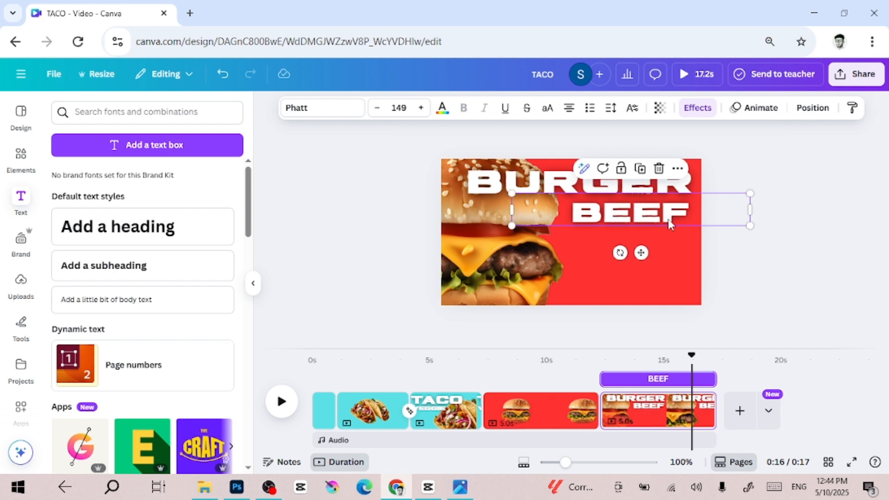
pyautogui.click(800, 283)
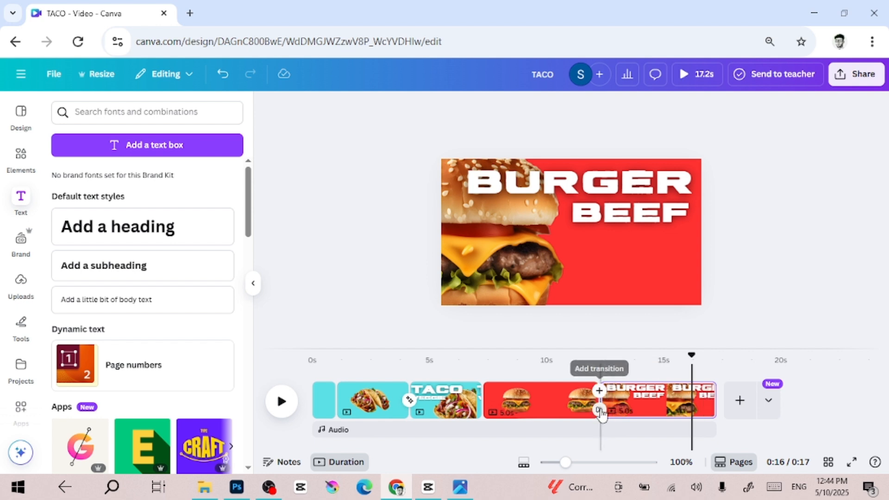
# Add a Flow transition between the TACO VEGGIE page and the plain burger page.
pyautogui.click(600, 411)
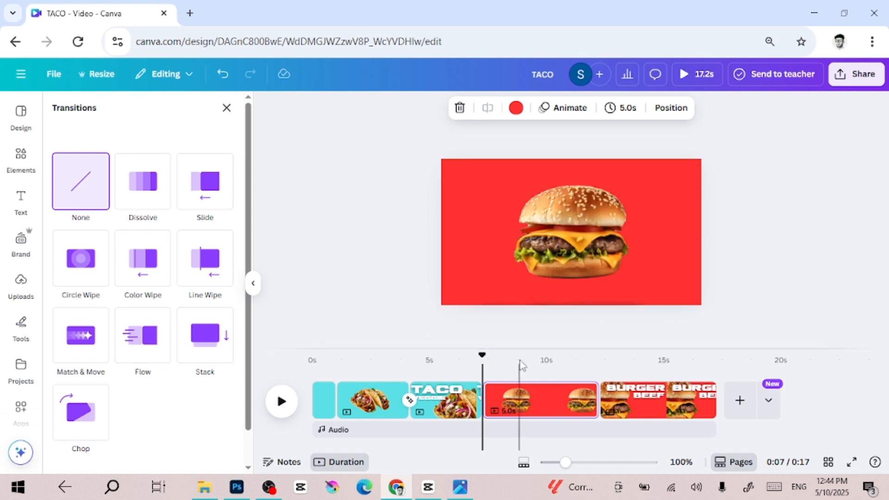
pyautogui.click(434, 351)
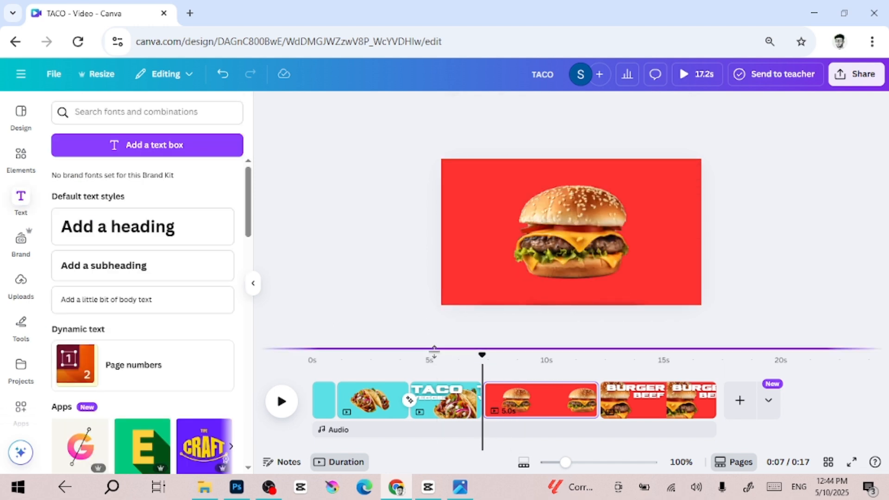
pyautogui.click(458, 368)
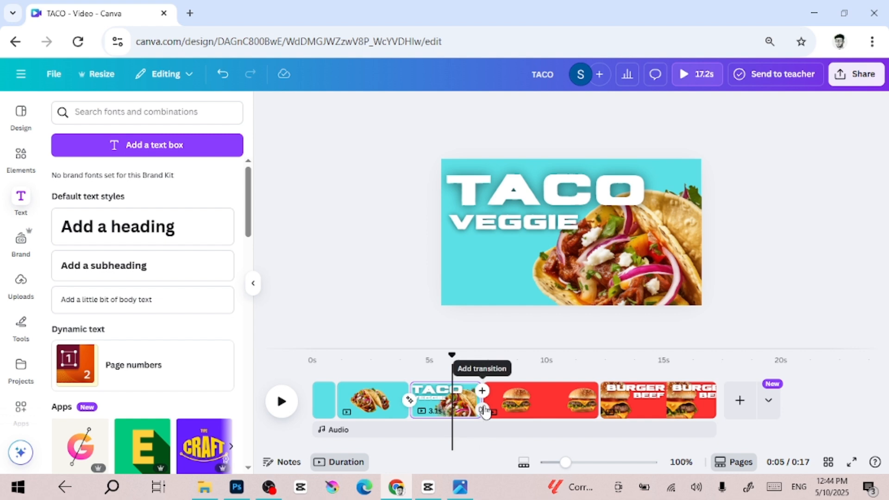
pyautogui.click(483, 410)
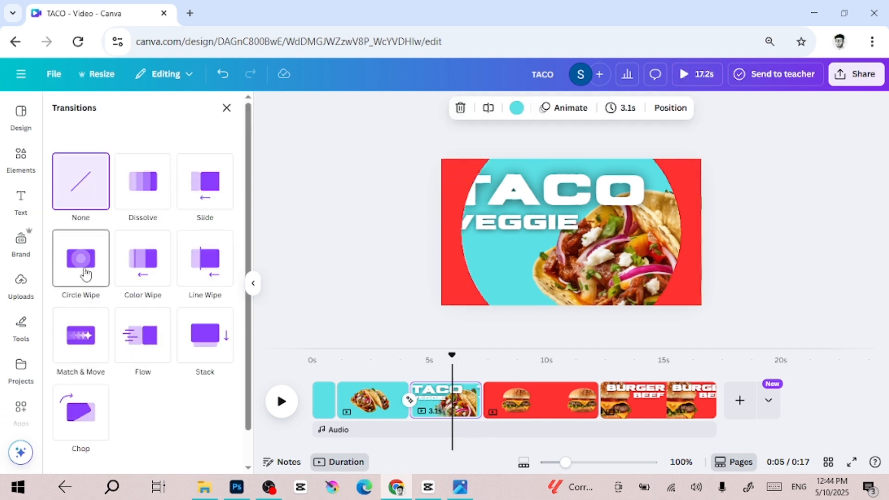
pyautogui.click(141, 349)
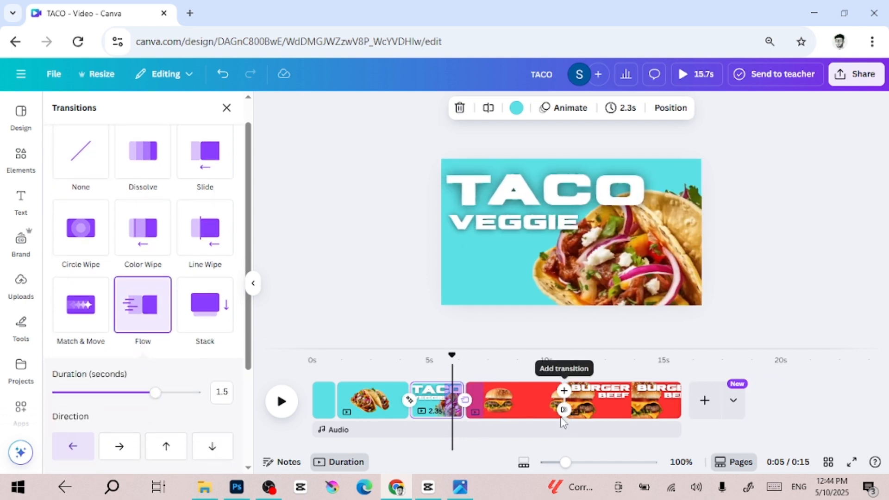
# Add a Match & Move transition of 2.5 seconds between the plain burger page and the BURGER BEEF page.
pyautogui.click(563, 410)
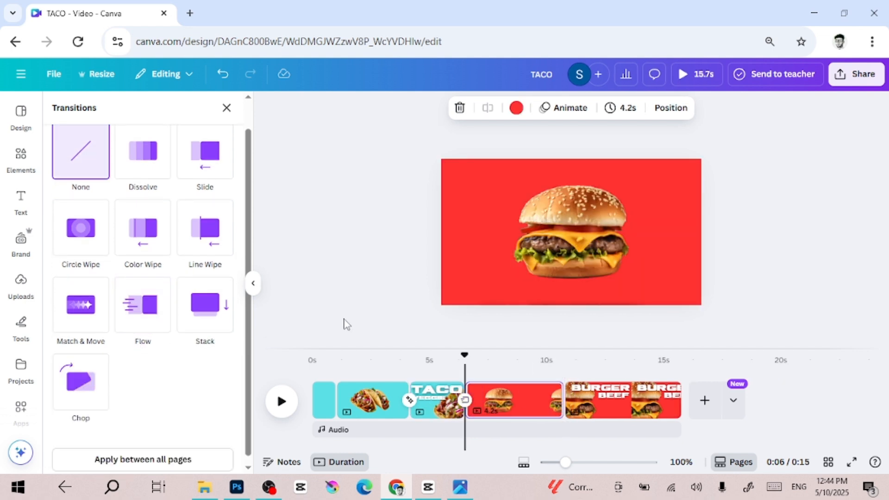
pyautogui.click(84, 308)
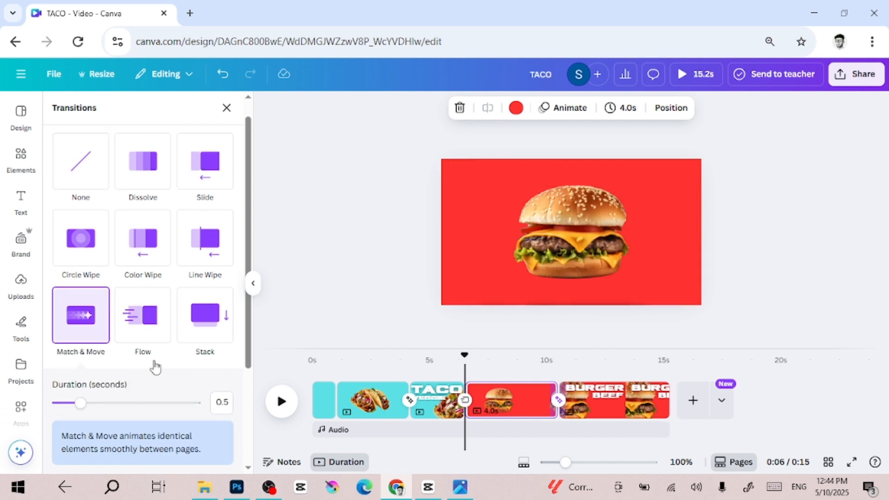
pyautogui.moveTo(107, 408); pyautogui.dragTo(229, 397)
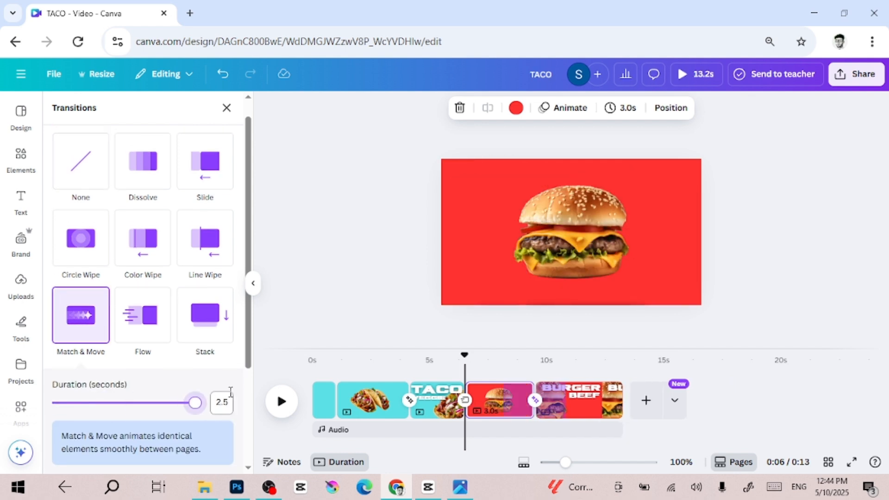
# Shorten the BURGER BEEF page's duration on the timeline.
pyautogui.click(497, 407)
pyautogui.moveTo(524, 402)
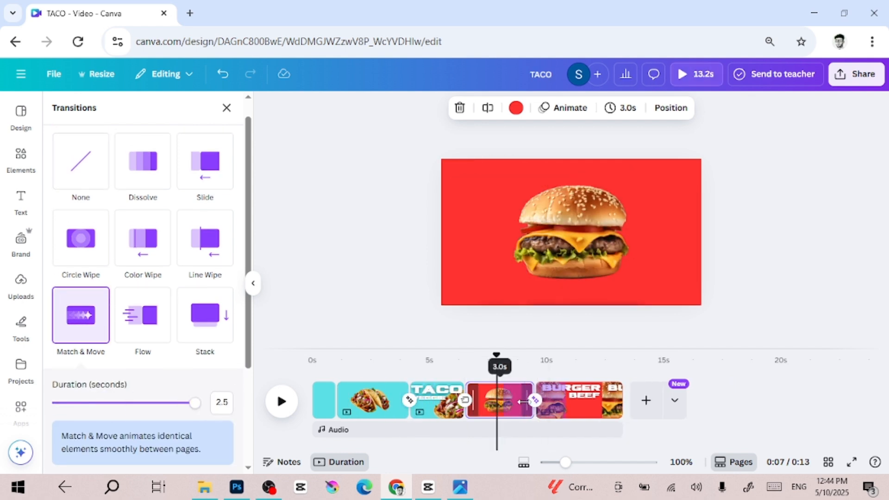
pyautogui.click(584, 401)
pyautogui.moveTo(620, 397); pyautogui.dragTo(587, 401)
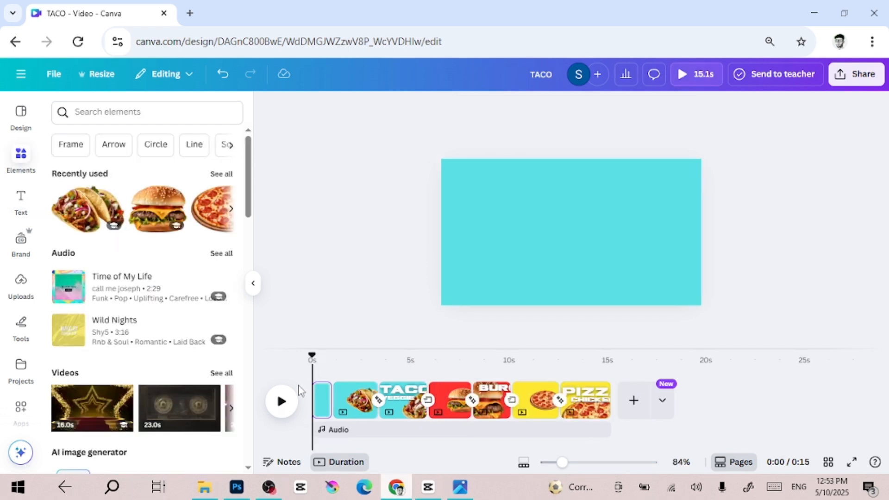
# Add a new final page and set its background color to Turquoise blue #5ce1e6.
pyautogui.click(280, 402)
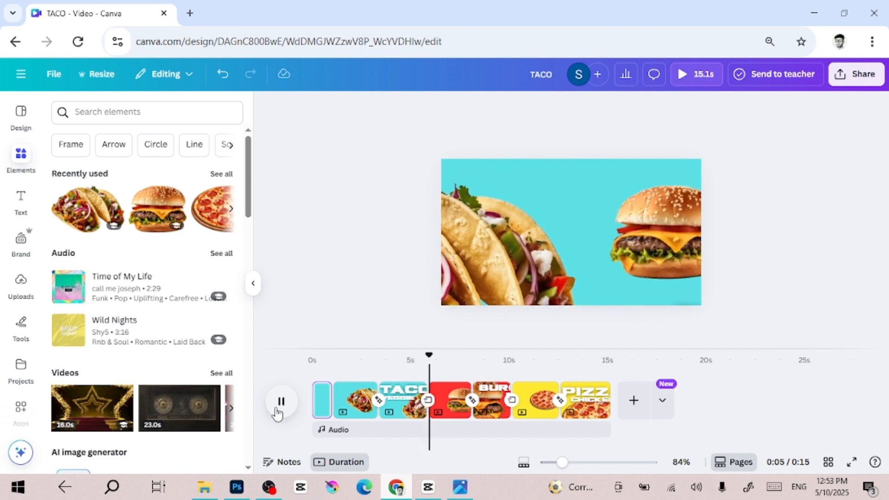
pyautogui.click(633, 401)
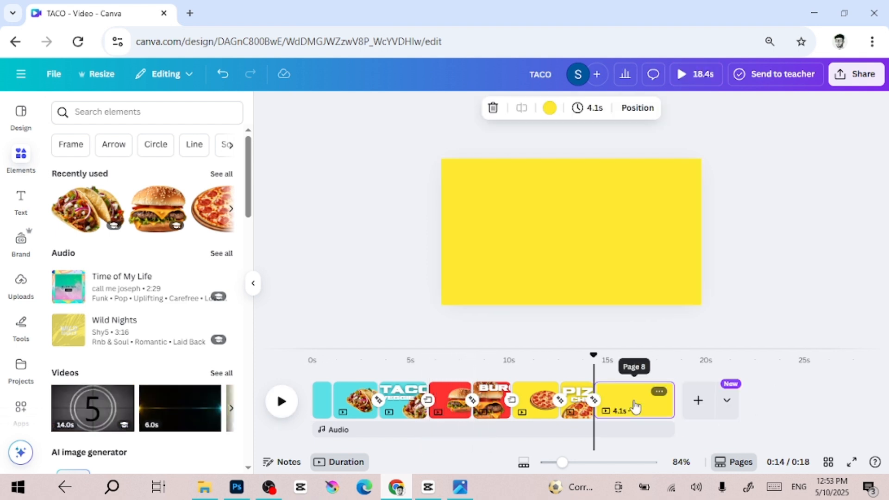
pyautogui.click(539, 242)
pyautogui.click(524, 116)
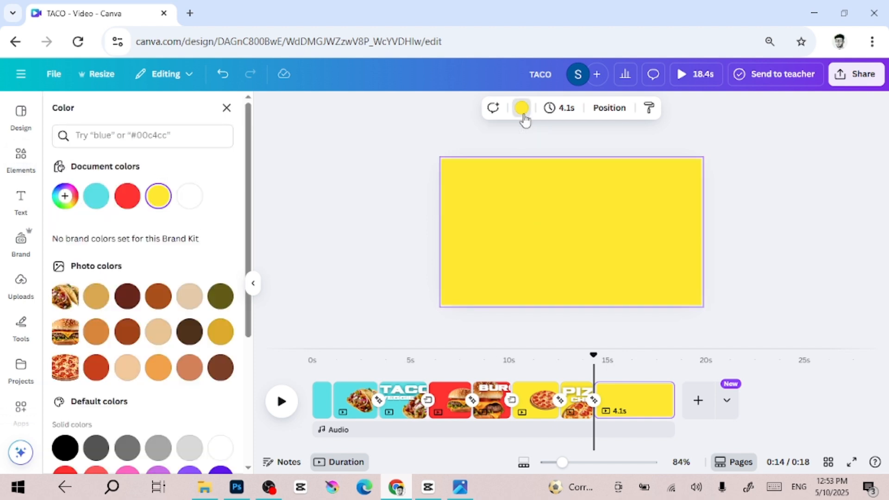
pyautogui.click(102, 196)
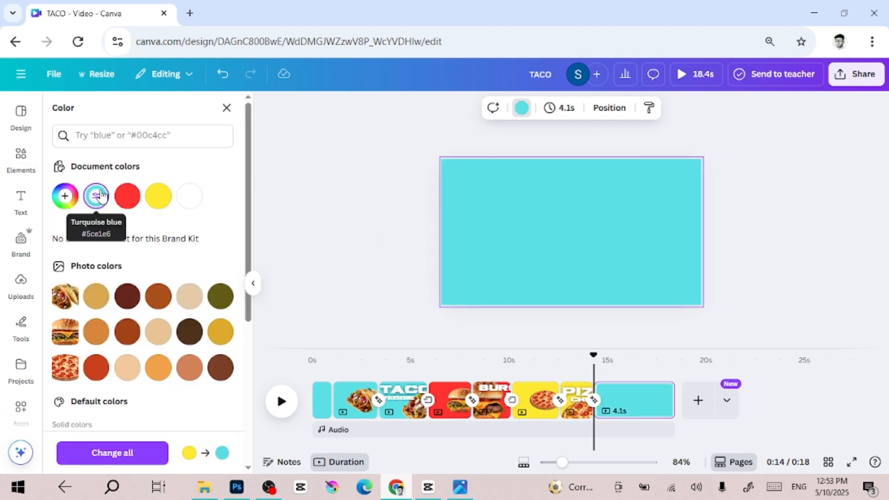
# Place the taco, pizza and burger images from the recently used elements onto the new page.
pyautogui.click(23, 173)
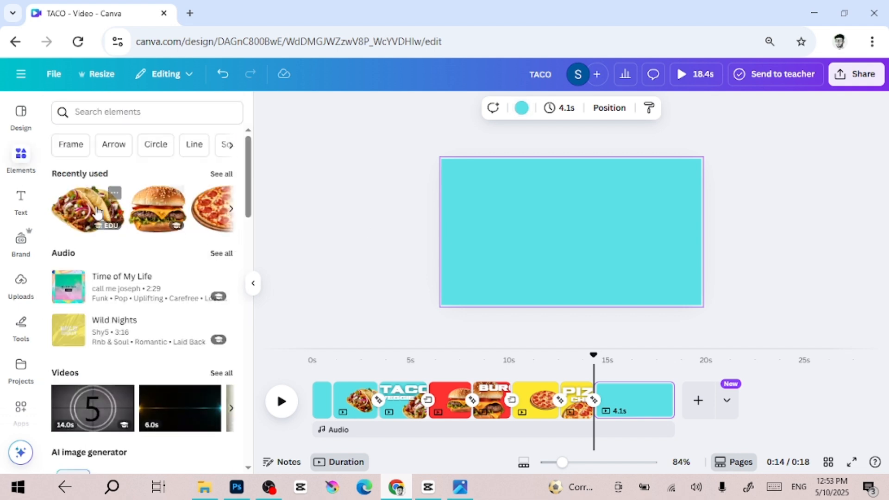
pyautogui.click(97, 213)
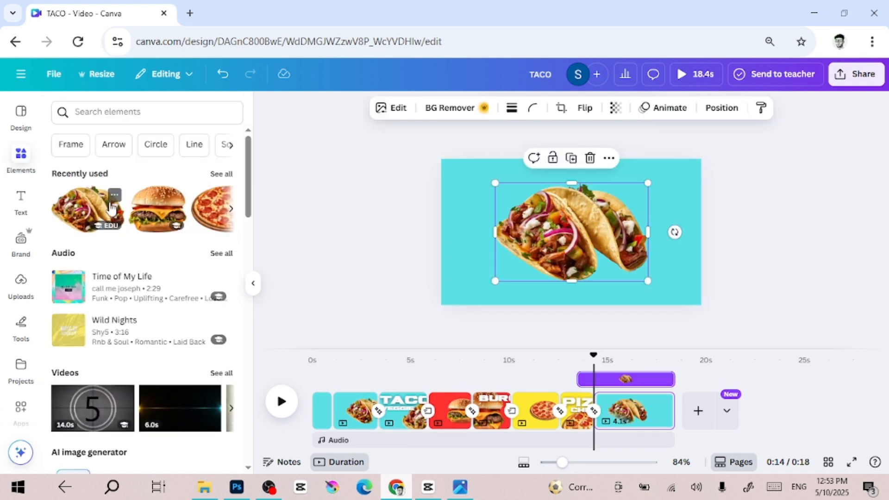
pyautogui.click(204, 208)
pyautogui.click(171, 210)
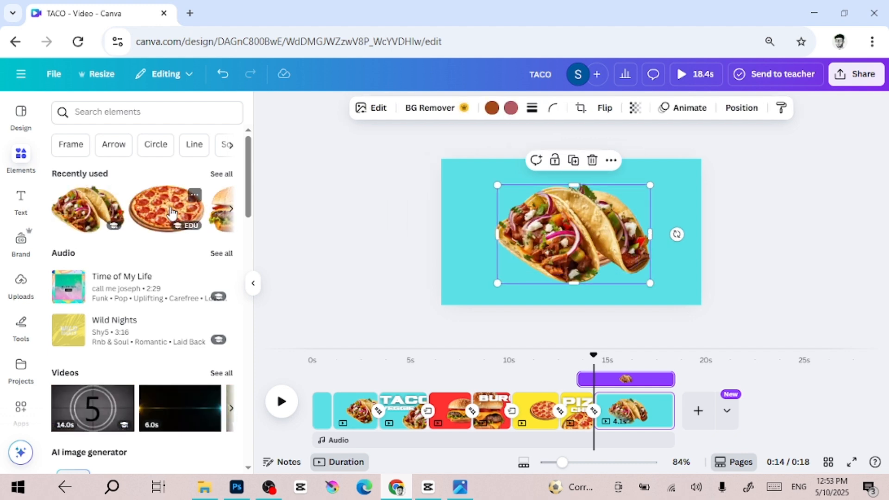
pyautogui.hotkey('ctrl', 'z')
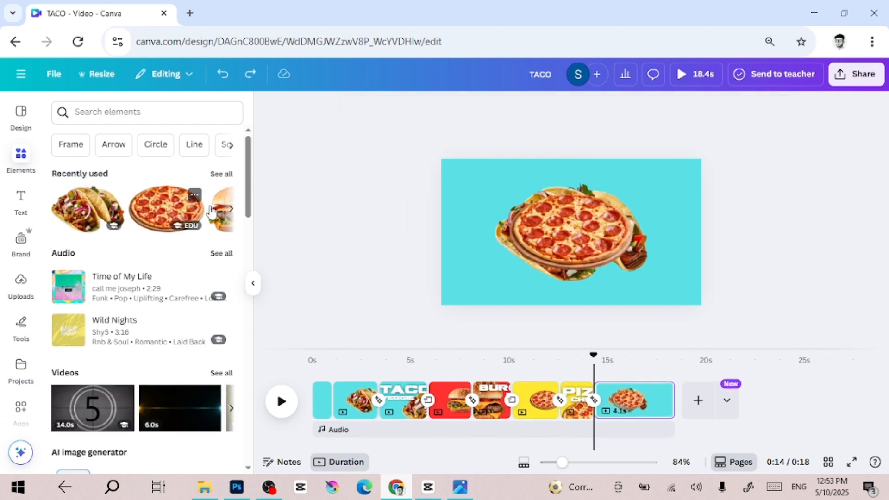
pyautogui.click(227, 216)
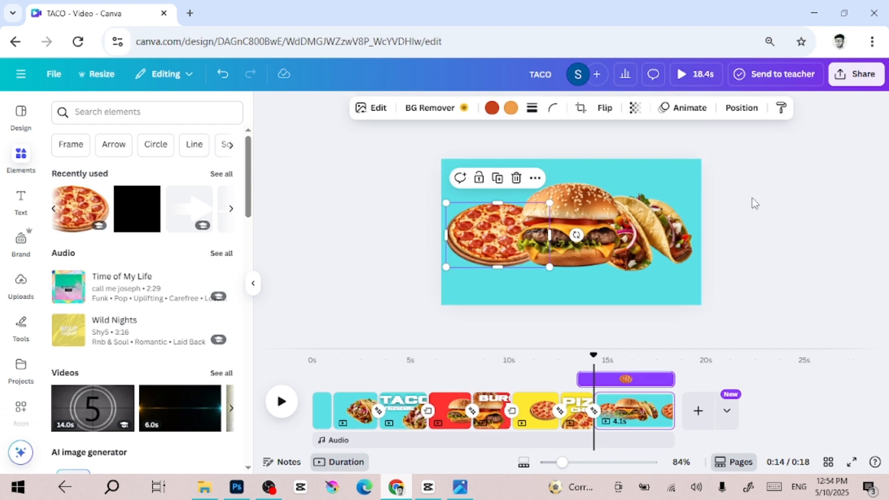
# Select all three food images together, enlarge them and position them across the lower part of the page.
pyautogui.click(758, 206)
pyautogui.moveTo(729, 182); pyautogui.dragTo(445, 273)
pyautogui.moveTo(693, 272); pyautogui.dragTo(822, 318)
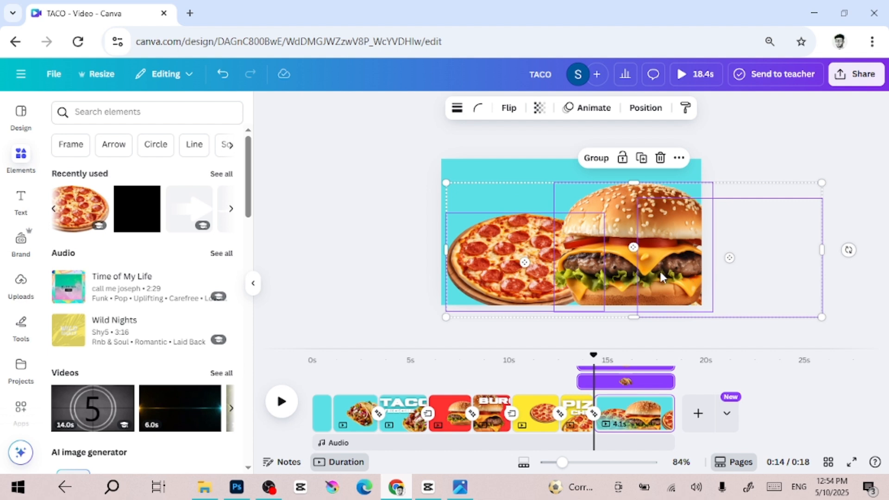
pyautogui.moveTo(661, 277); pyautogui.dragTo(608, 288)
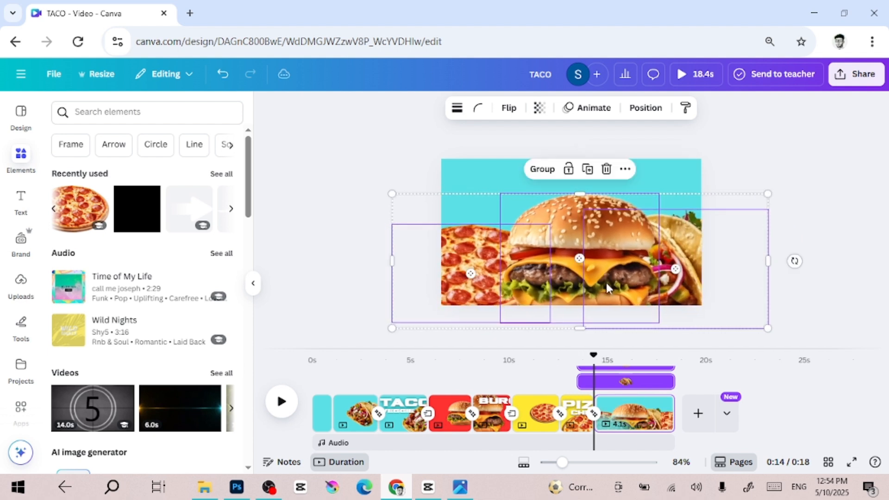
pyautogui.click(807, 170)
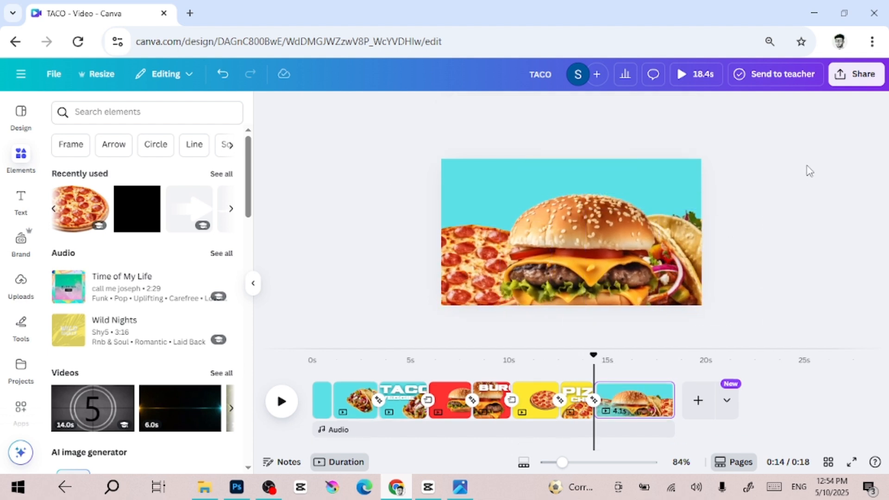
# Add a heading reading FAST FOOD to the final page.
pyautogui.click(16, 206)
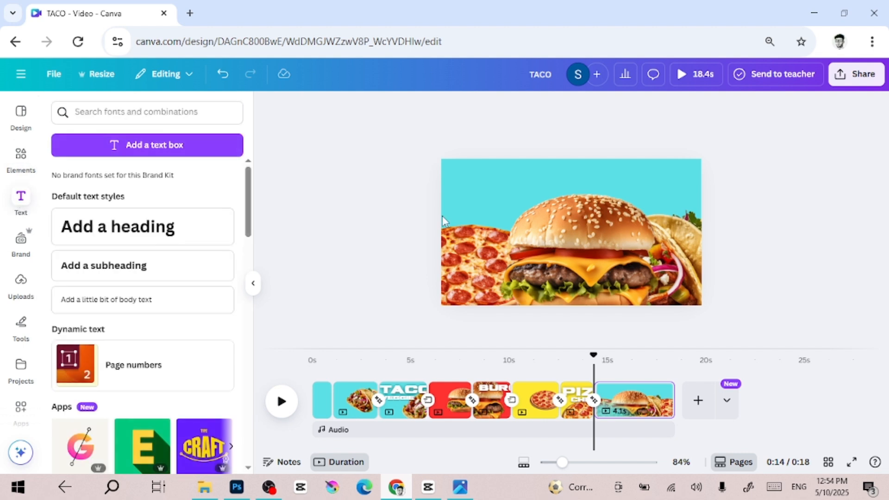
pyautogui.click(168, 242)
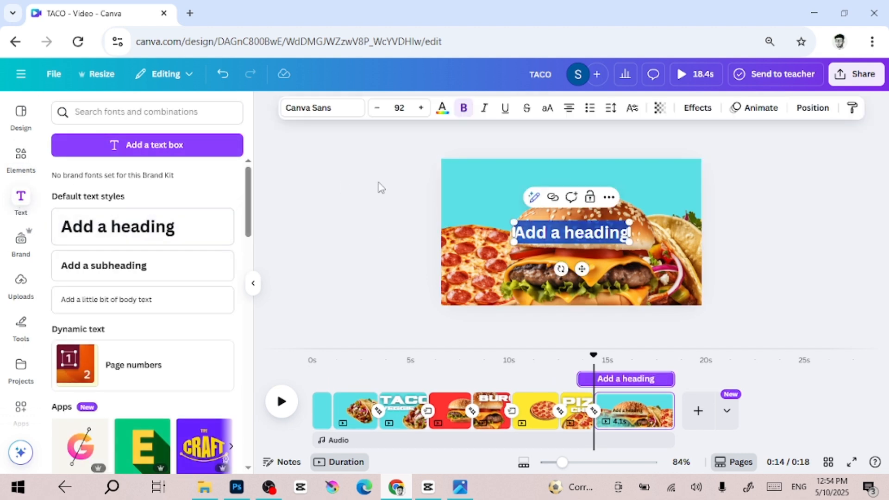
pyautogui.write('FAST FOOD')
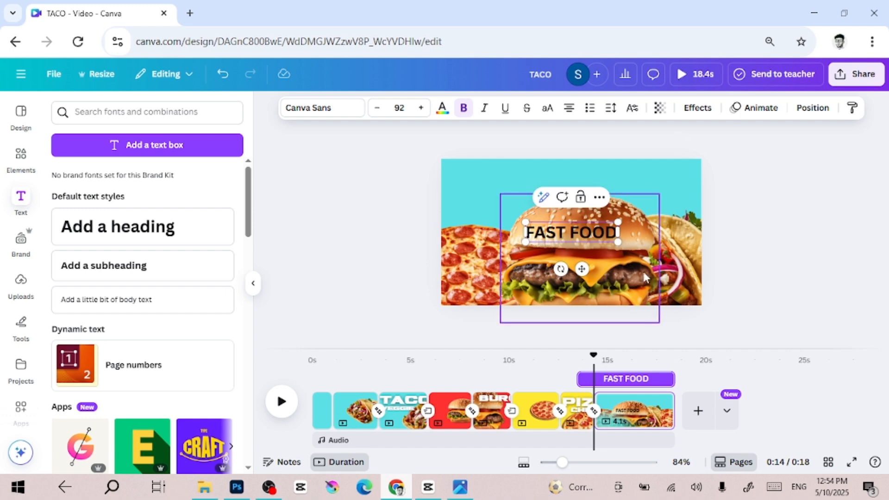
# Apply the PIZZA CHICKEN heading's text style to the FAST FOOD heading.
pyautogui.click(561, 411)
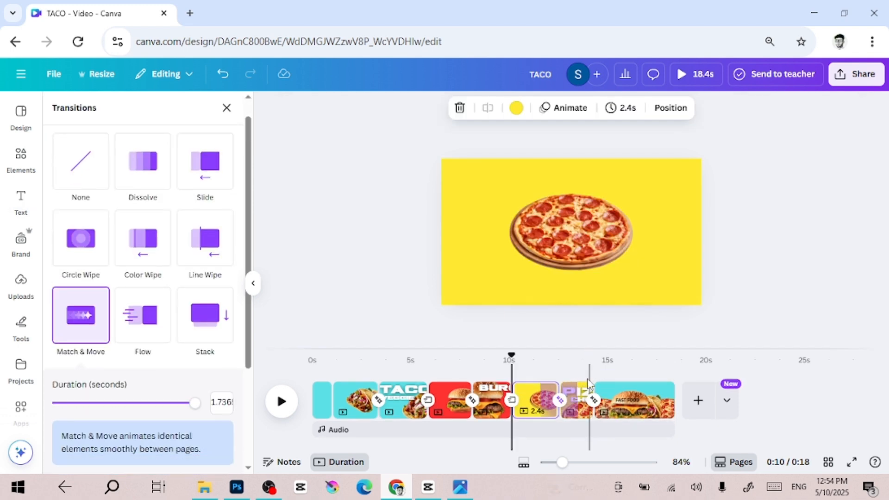
pyautogui.click(581, 403)
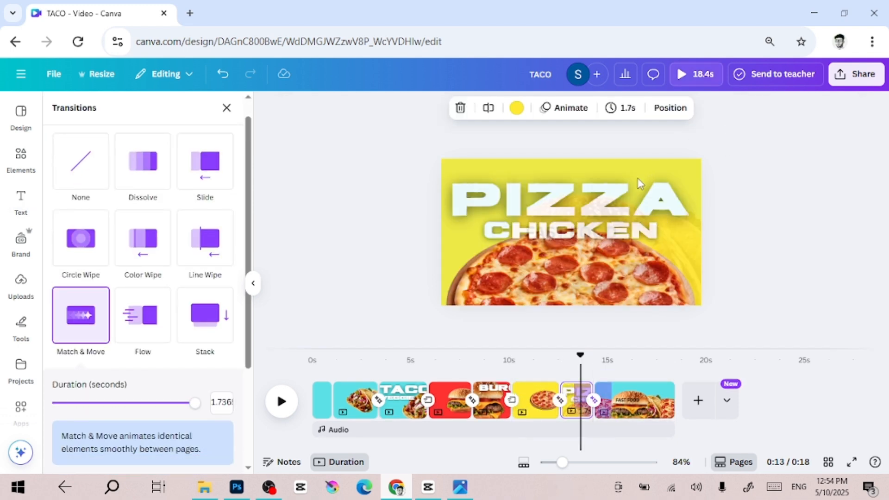
pyautogui.click(624, 205)
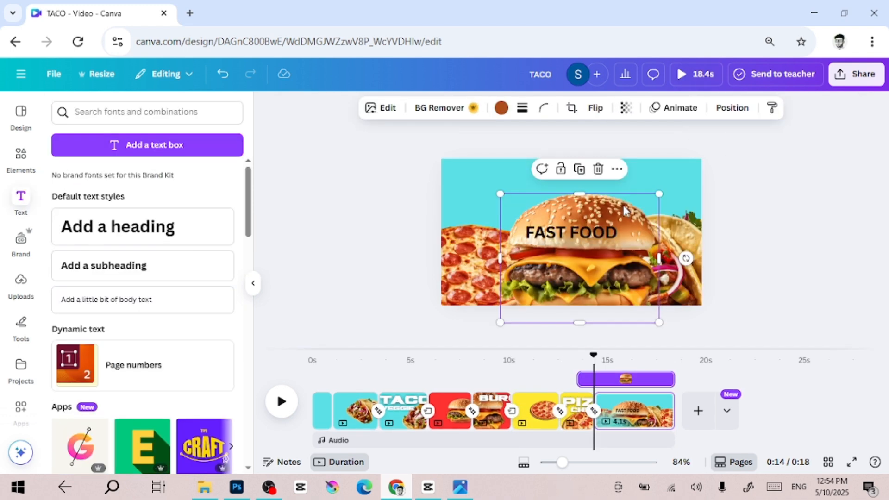
pyautogui.click(582, 405)
pyautogui.click(578, 402)
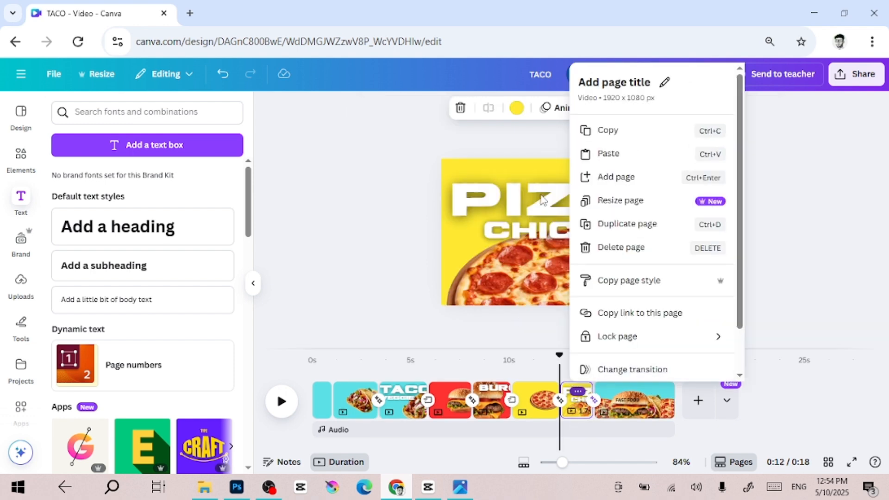
pyautogui.press('Escape')
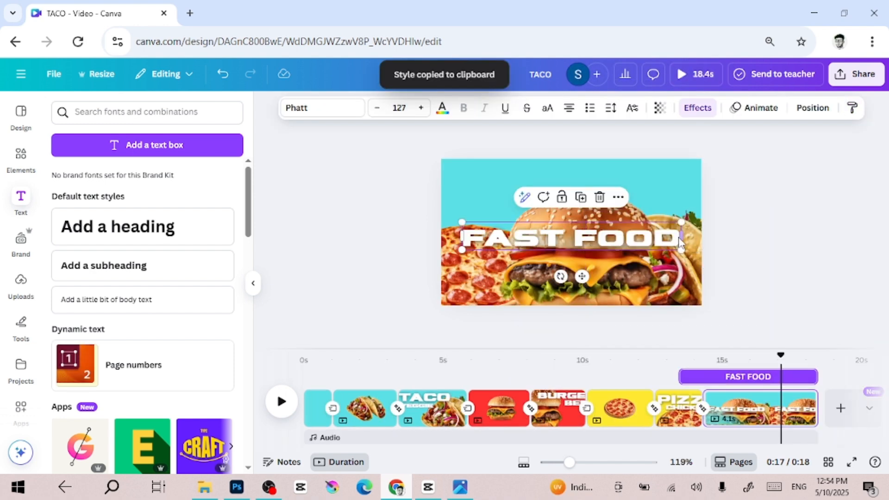
# Widen the FAST FOOD heading across the page, then move it below the page so it sits off the canvas.
pyautogui.moveTo(681, 237); pyautogui.dragTo(807, 235)
pyautogui.moveTo(652, 244); pyautogui.dragTo(564, 186)
pyautogui.scroll(2, 563, 184)
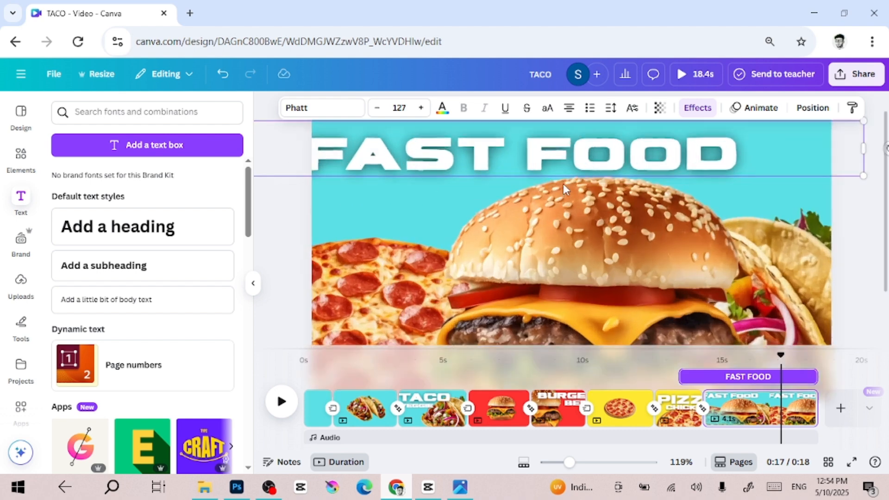
pyautogui.scroll(-2, 578, 196)
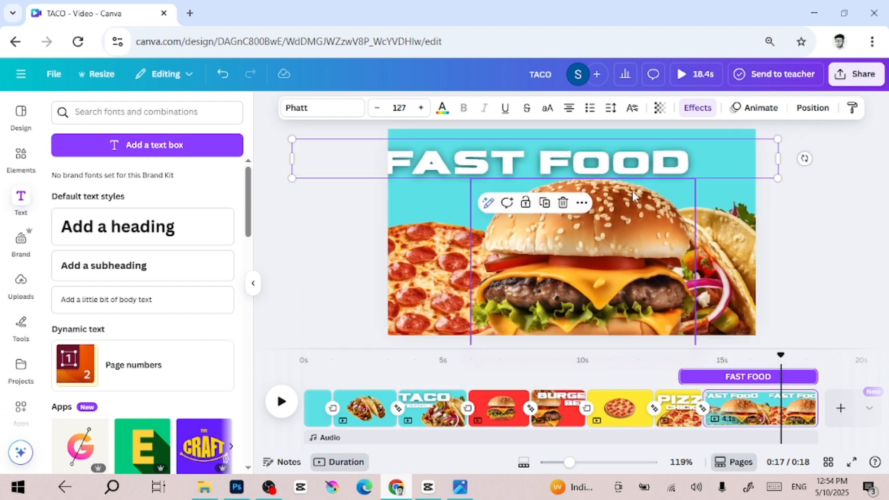
pyautogui.moveTo(620, 173); pyautogui.dragTo(649, 363)
pyautogui.click(819, 252)
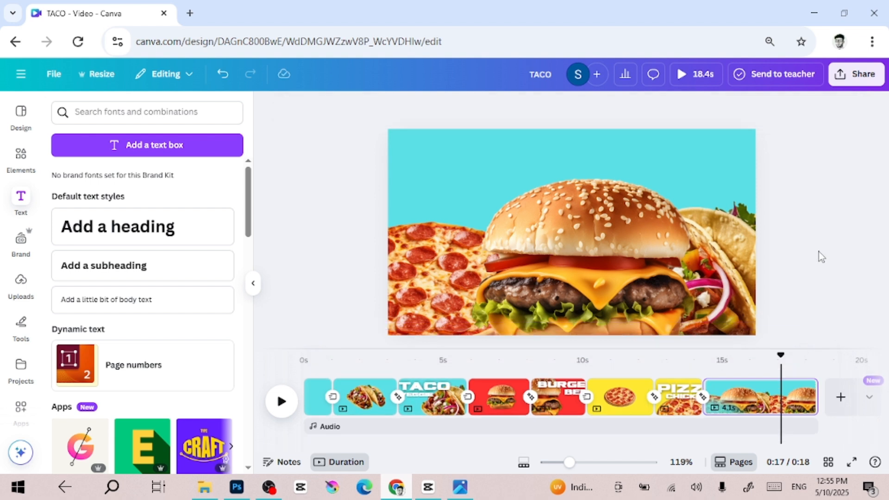
# Duplicate the final FAST FOOD page.
pyautogui.click(797, 406)
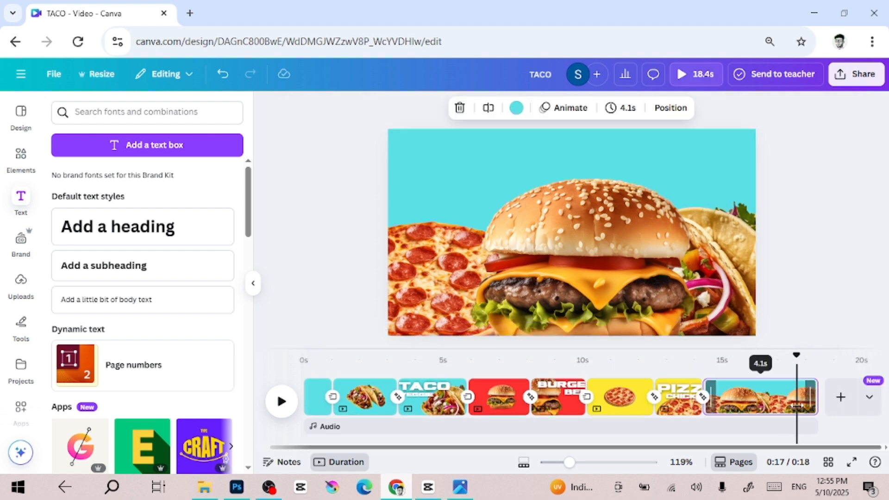
pyautogui.scroll(-3, 798, 408)
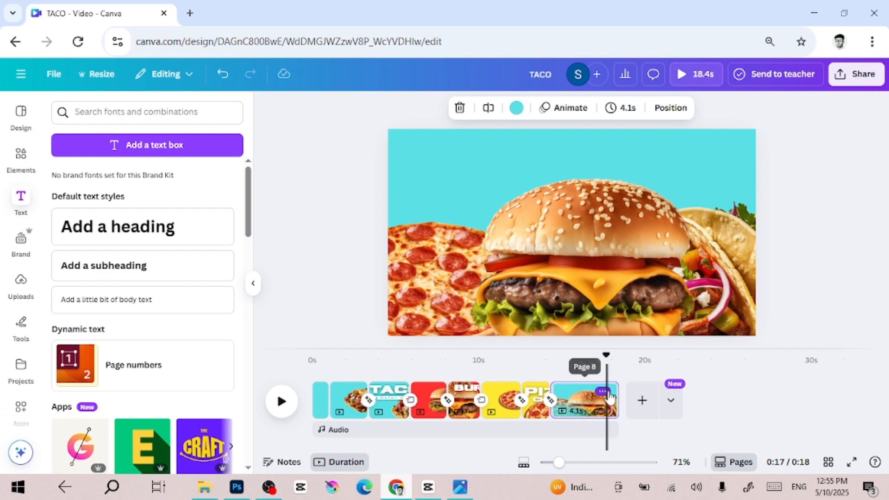
pyautogui.click(606, 393)
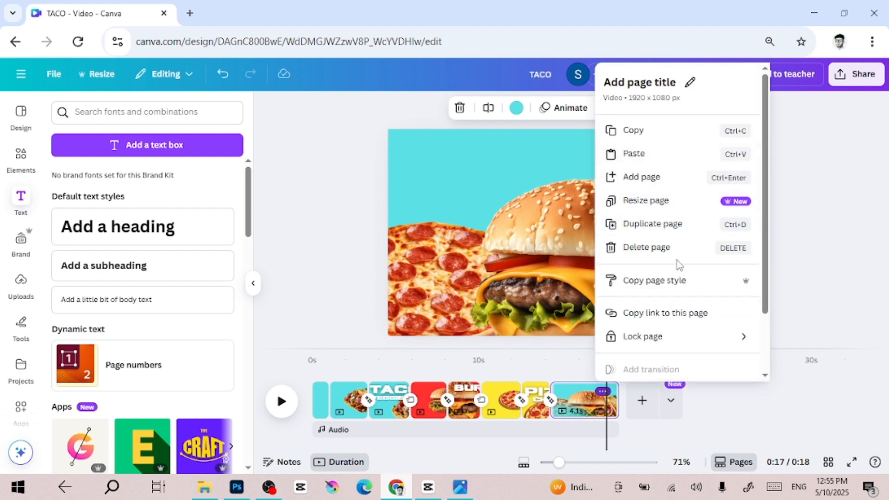
pyautogui.click(616, 226)
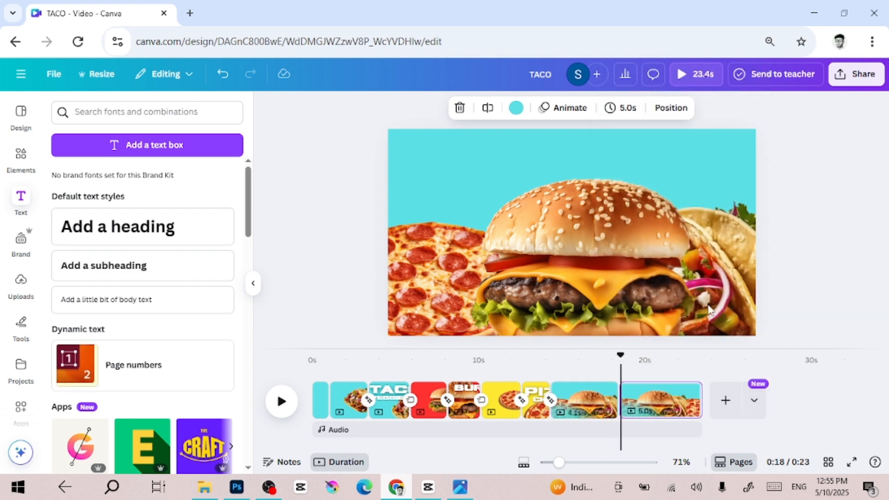
# On the duplicated page, select all three food images together, shrink them and center them across the middle of the page.
pyautogui.click(628, 273)
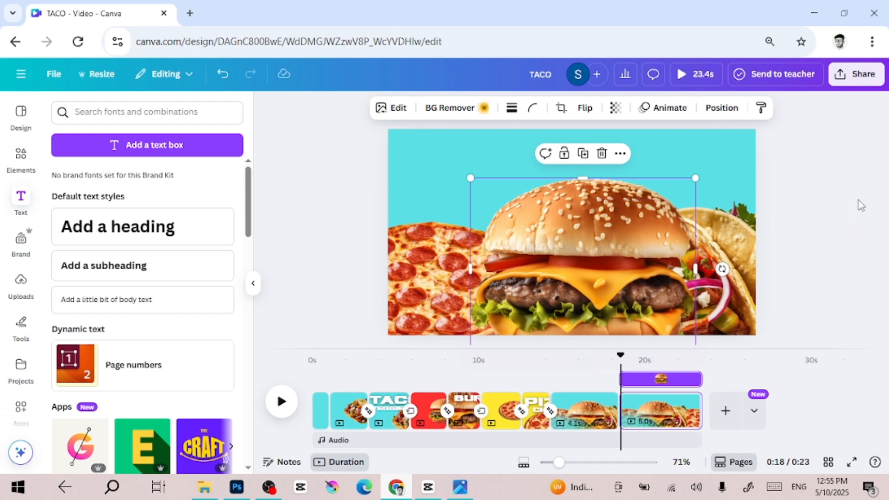
pyautogui.moveTo(856, 201); pyautogui.dragTo(346, 297)
pyautogui.scroll(-2, 622, 229)
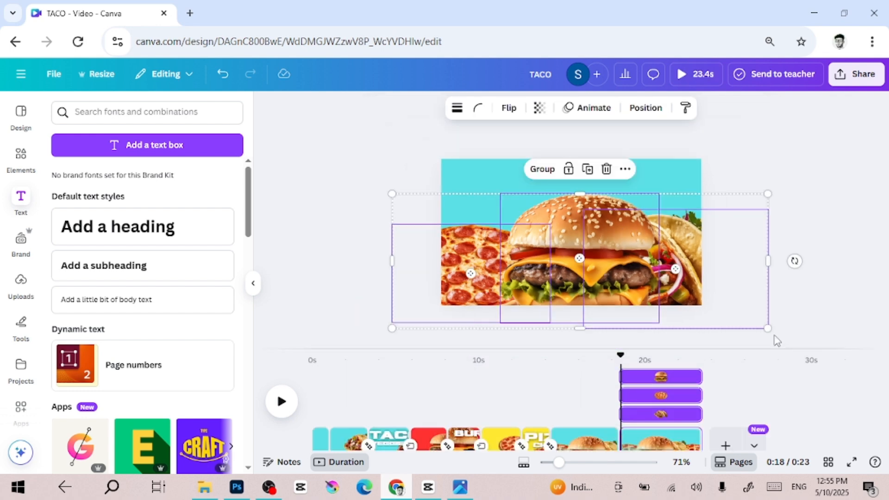
pyautogui.moveTo(768, 328); pyautogui.dragTo(619, 273)
pyautogui.moveTo(531, 226); pyautogui.dragTo(589, 231)
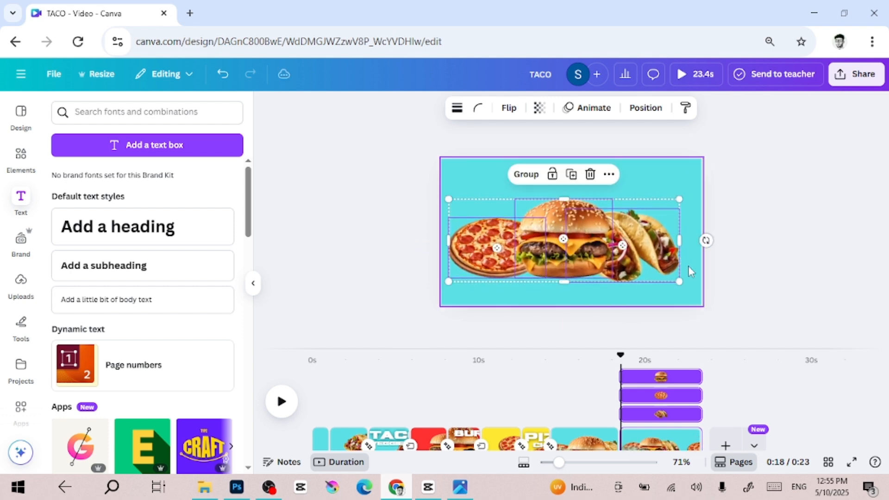
pyautogui.moveTo(682, 284); pyautogui.dragTo(694, 288)
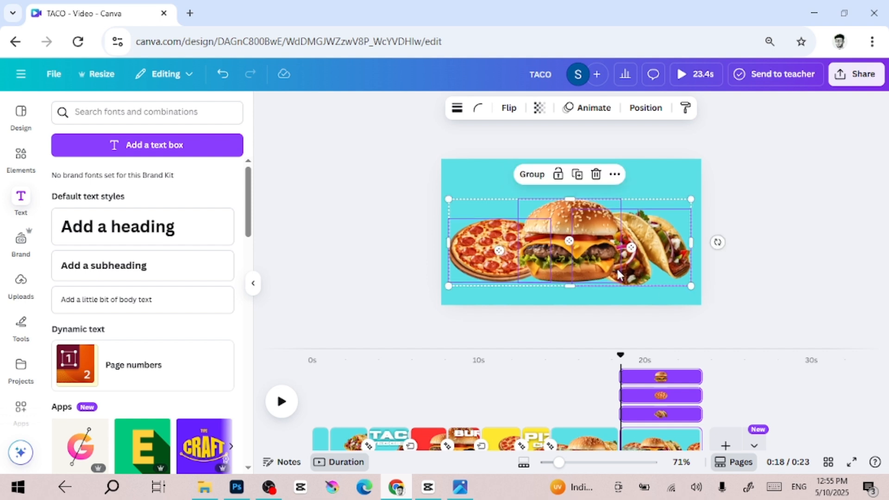
pyautogui.click(790, 260)
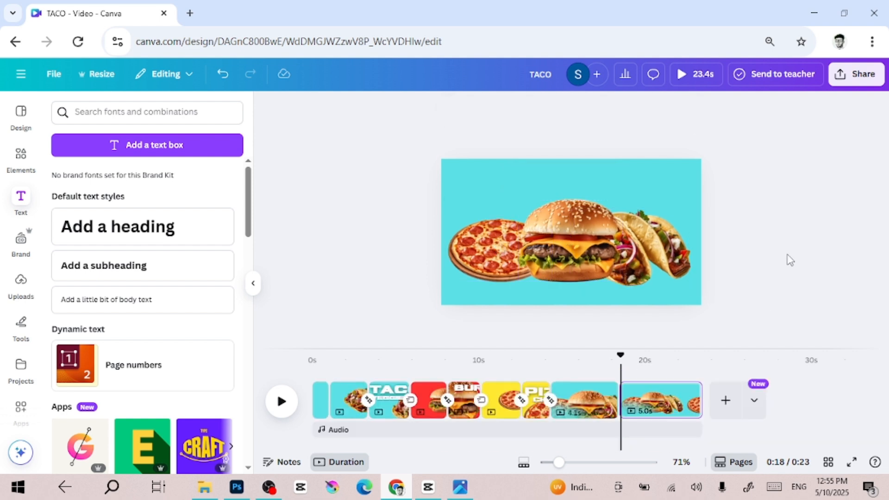
# Move the FAST FOOD heading from below the page up to the top of the duplicated page.
pyautogui.click(598, 310)
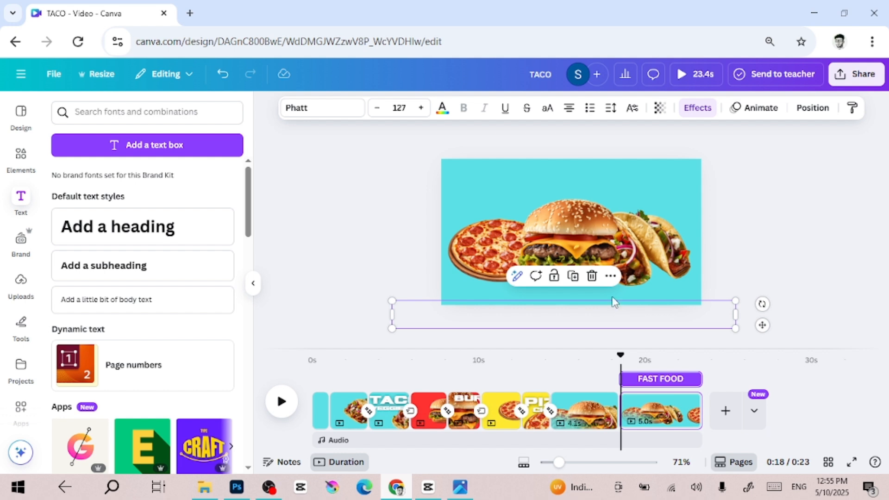
pyautogui.moveTo(615, 302); pyautogui.dragTo(623, 172)
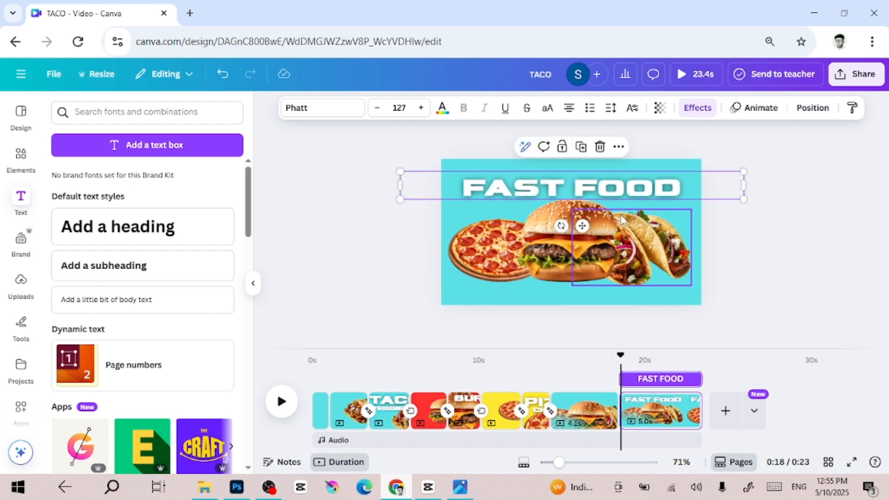
pyautogui.click(828, 296)
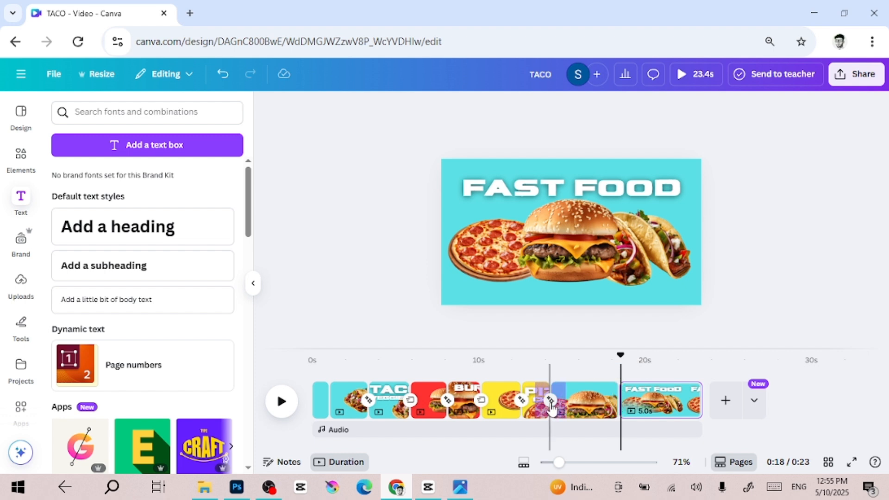
# Set the transition after the PIZZA CHICKEN page to Flow.
pyautogui.scroll(2, 552, 403)
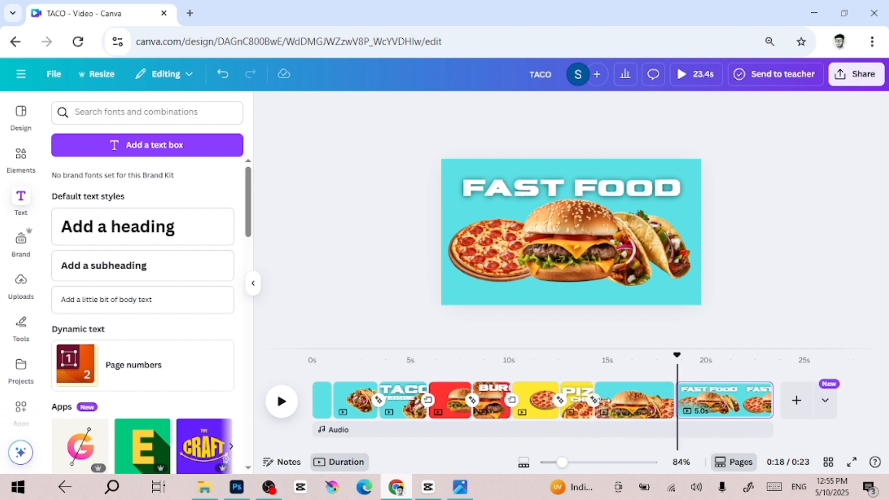
pyautogui.click(593, 401)
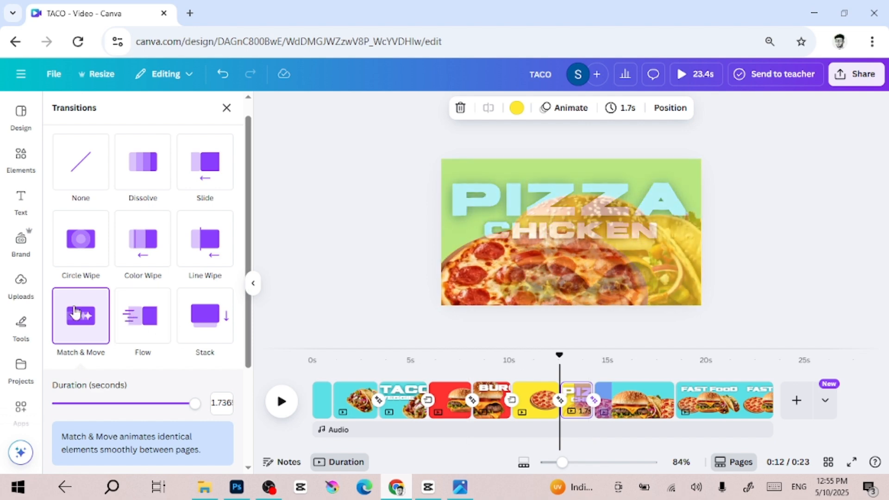
pyautogui.click(146, 319)
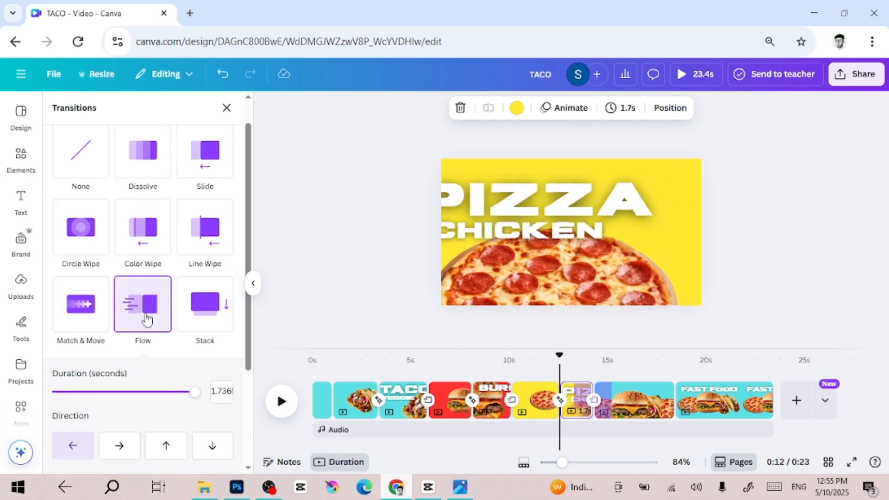
# Set the transition between the two final FAST FOOD pages to Match & Move.
pyautogui.click(675, 410)
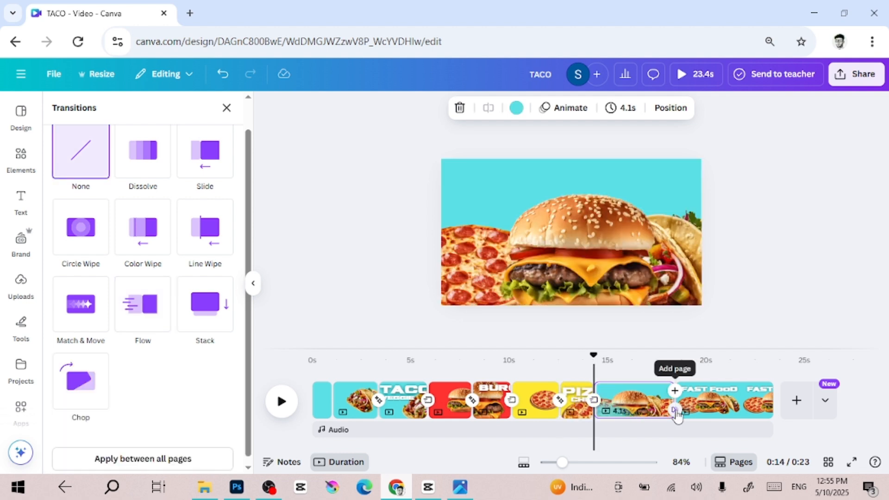
pyautogui.click(87, 308)
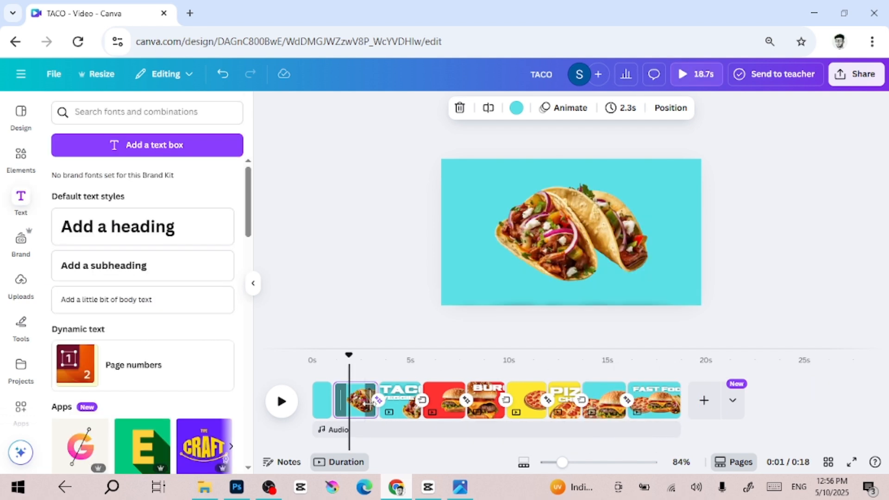
pyautogui.moveTo(368, 403); pyautogui.dragTo(364, 402)
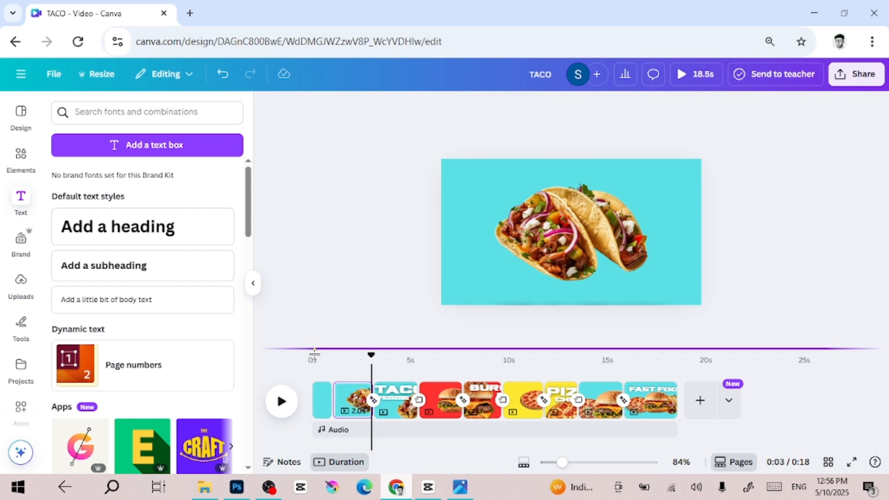
# Play the video from the beginning to preview it.
pyautogui.click(313, 361)
pyautogui.click(281, 410)
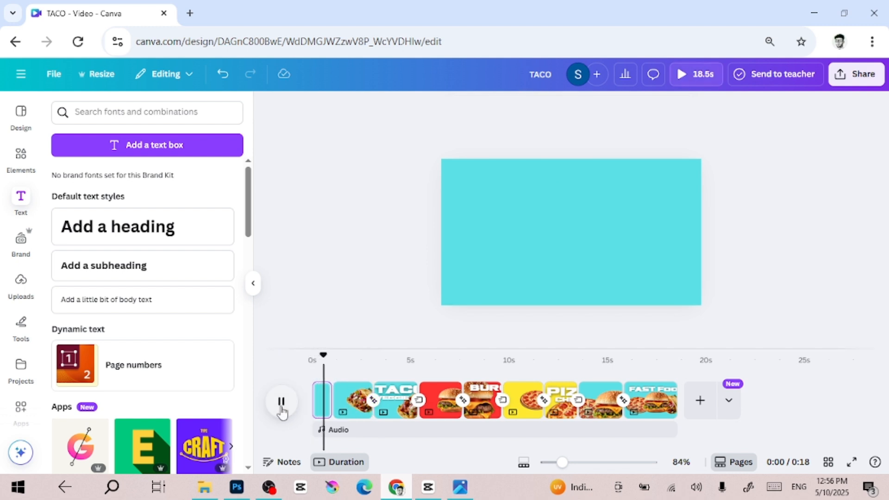